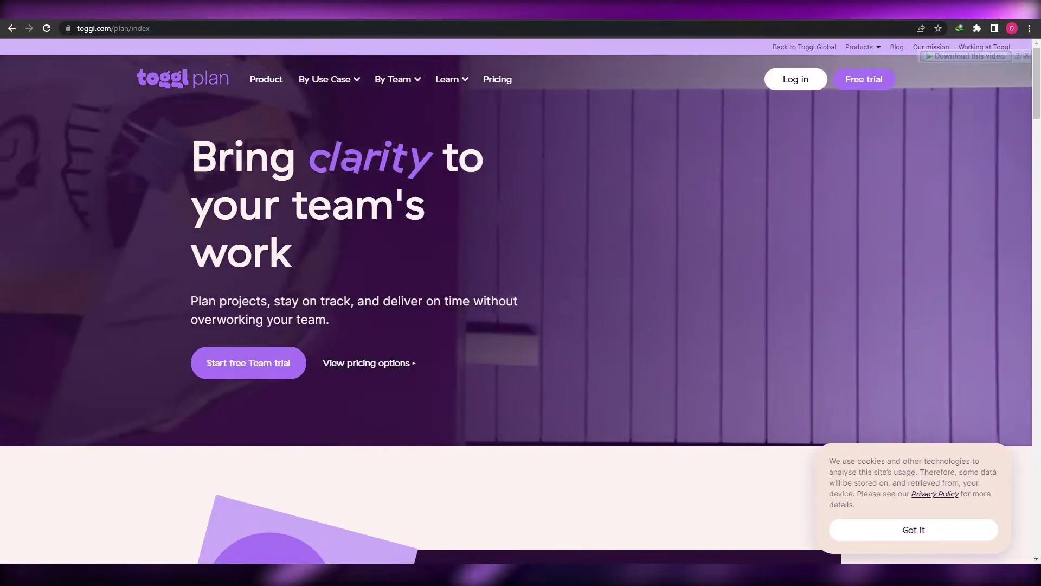
Step: Open the Toggl Plan pricing page and scroll down to the plan cards
scroll(549, 217, "down", 1)
scroll(550, 217, "down", 4)
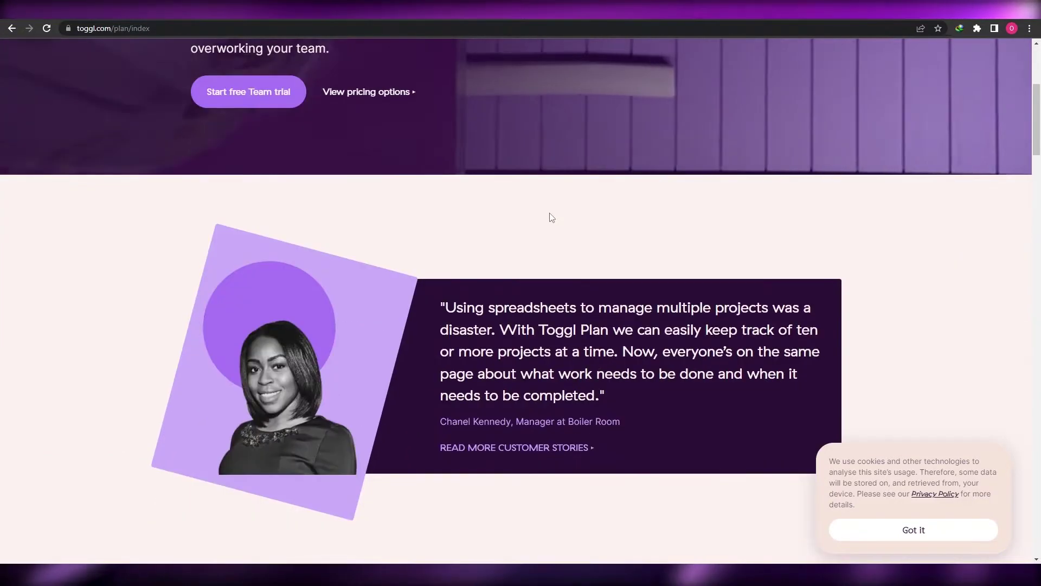
scroll(550, 217, "up", 5)
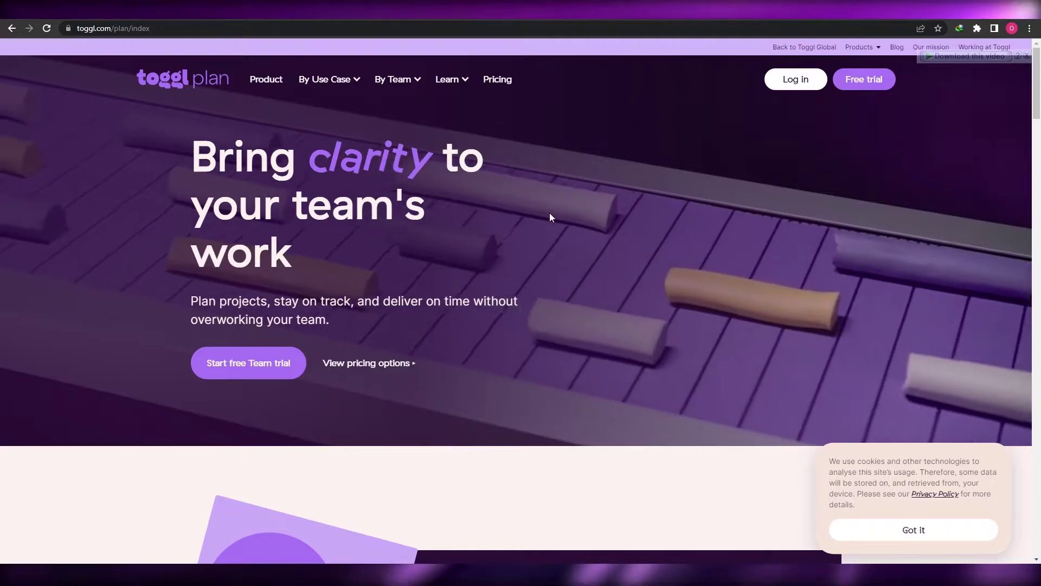
left_click(497, 81)
scroll(395, 193, "down", 3)
scroll(395, 193, "down", 1)
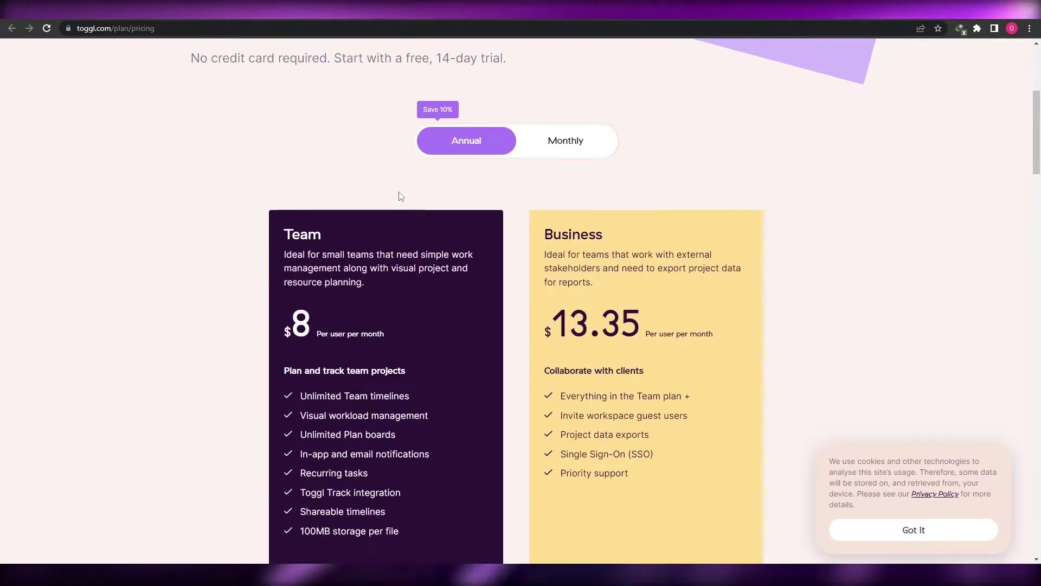
scroll(505, 193, "down", 2)
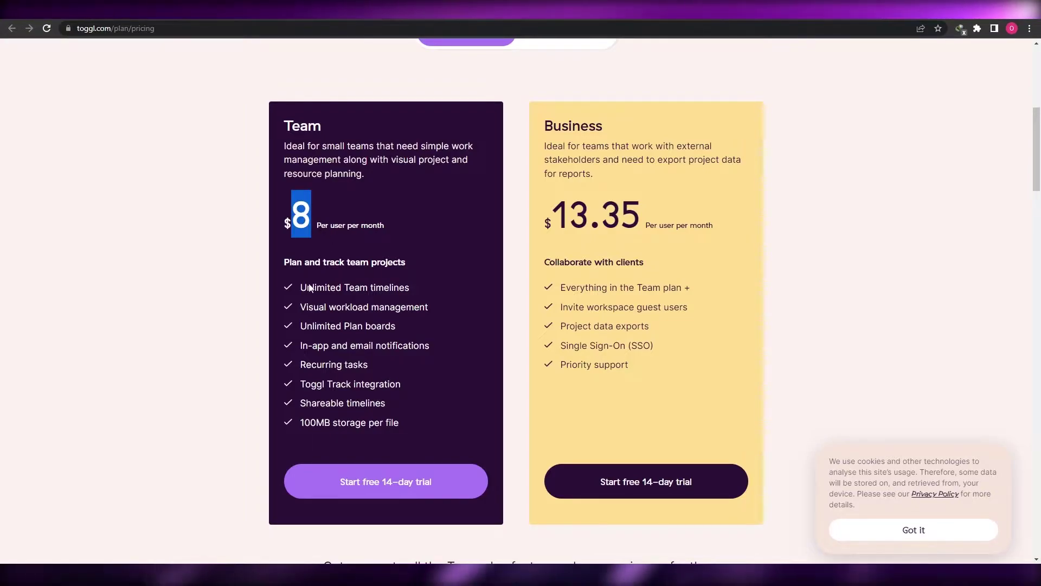
Step: Highlight the Team plan's six features, from Unlimited Team timelines to Toggl Track integration
left_click_drag(300, 287, 384, 288)
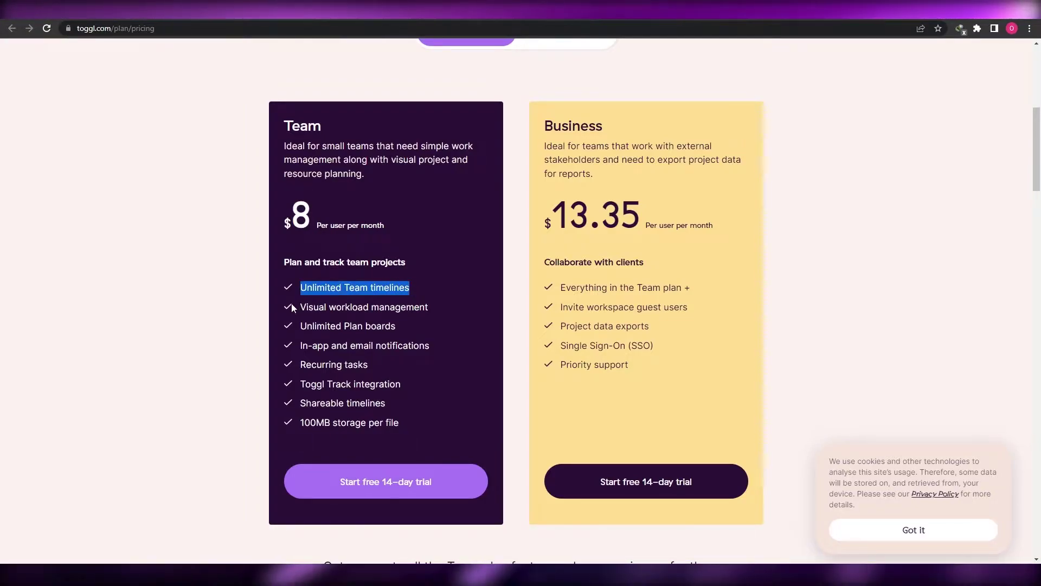
left_click_drag(302, 308, 424, 307)
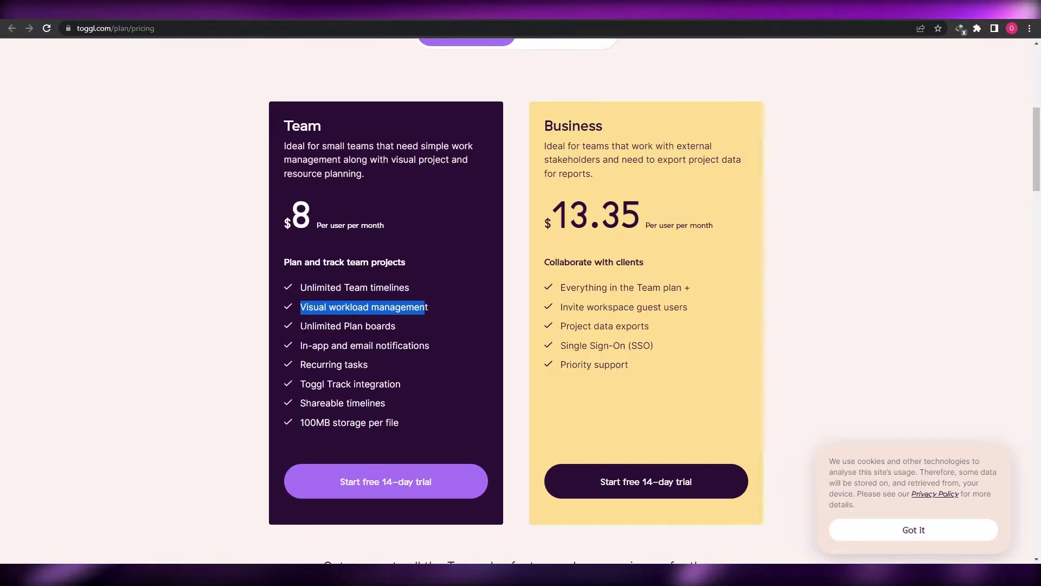
left_click_drag(300, 326, 396, 326)
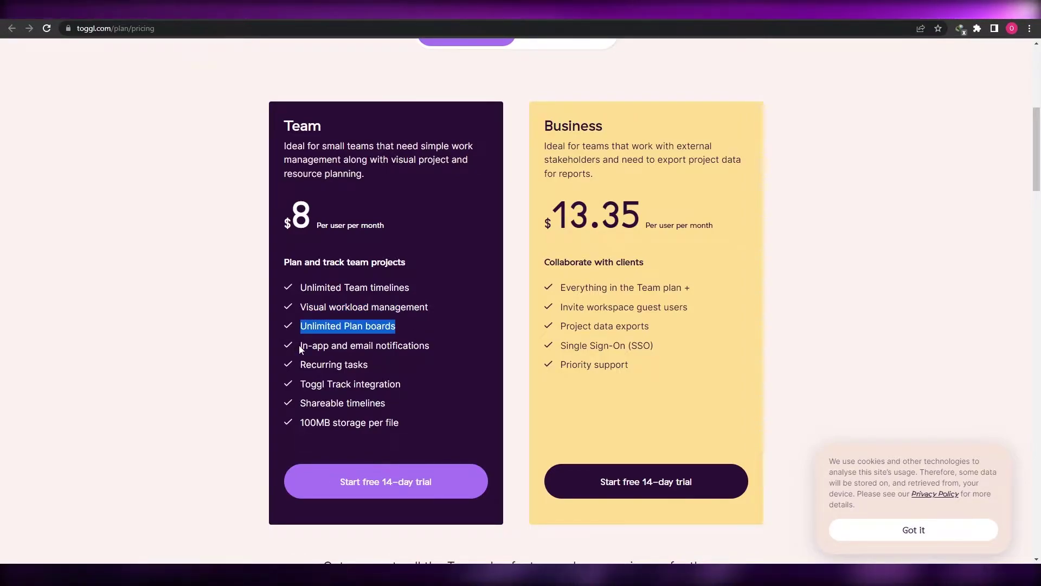
left_click_drag(300, 345, 428, 343)
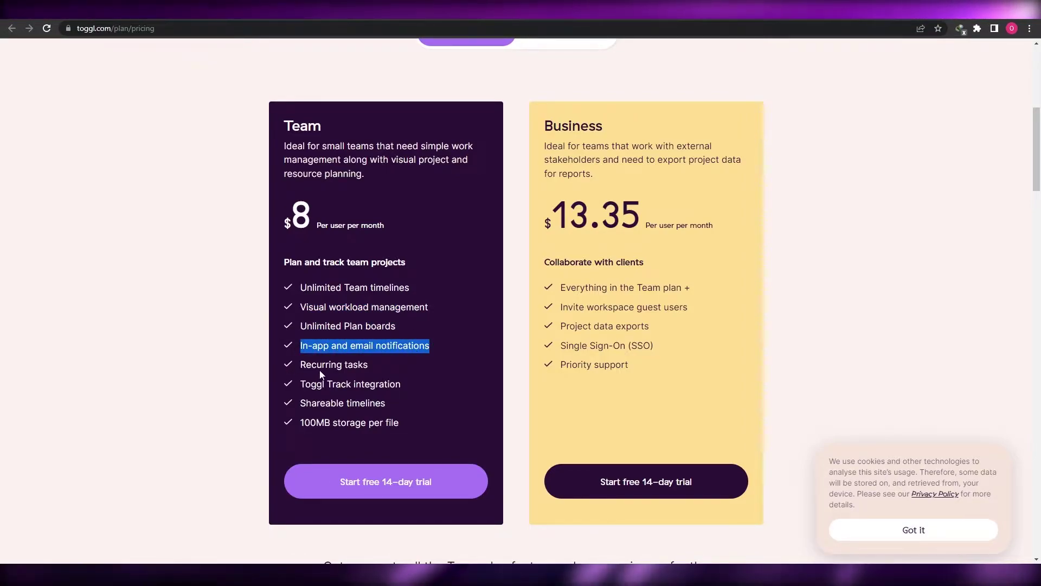
left_click_drag(304, 367, 399, 369)
left_click_drag(302, 384, 396, 385)
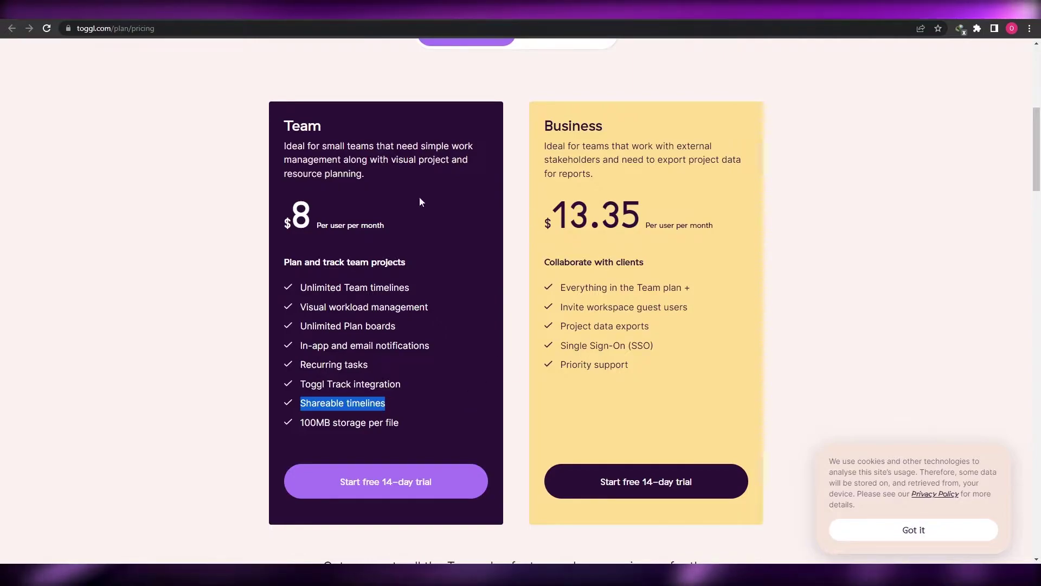
Step: Highlight the annual prices: Team at $8 and Business at $13.35
double_click(301, 215)
left_click_drag(301, 215, 373, 227)
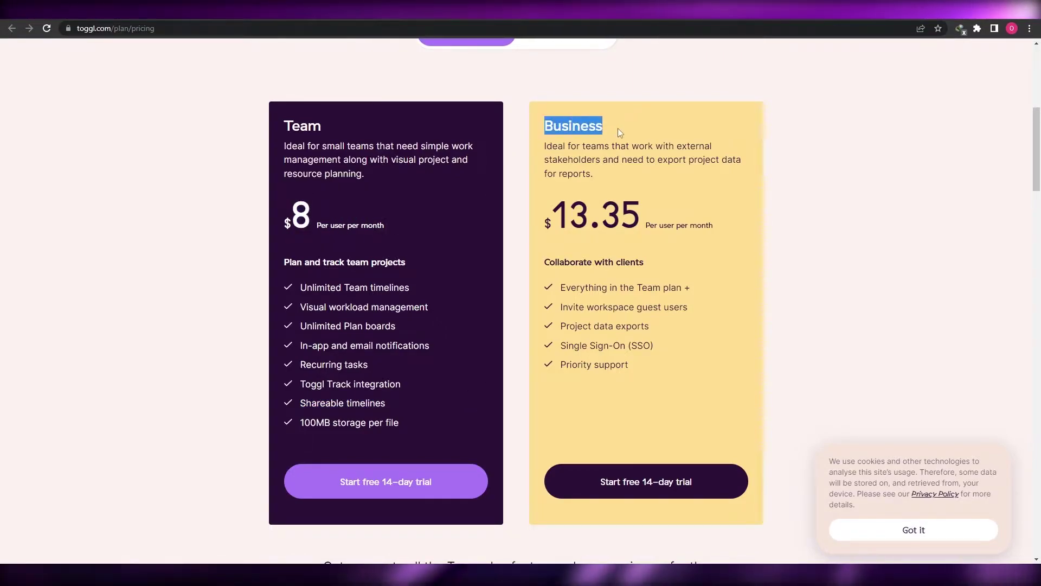
left_click_drag(565, 203, 714, 226)
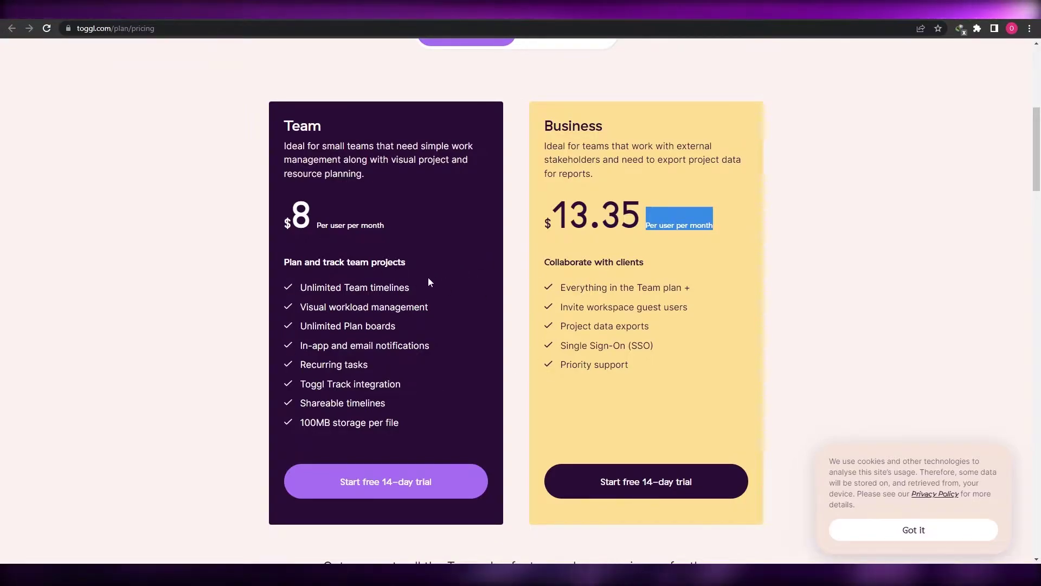
Step: Highlight the Business features: workspace guest users, project data exports and Single Sign-On
left_click(563, 308)
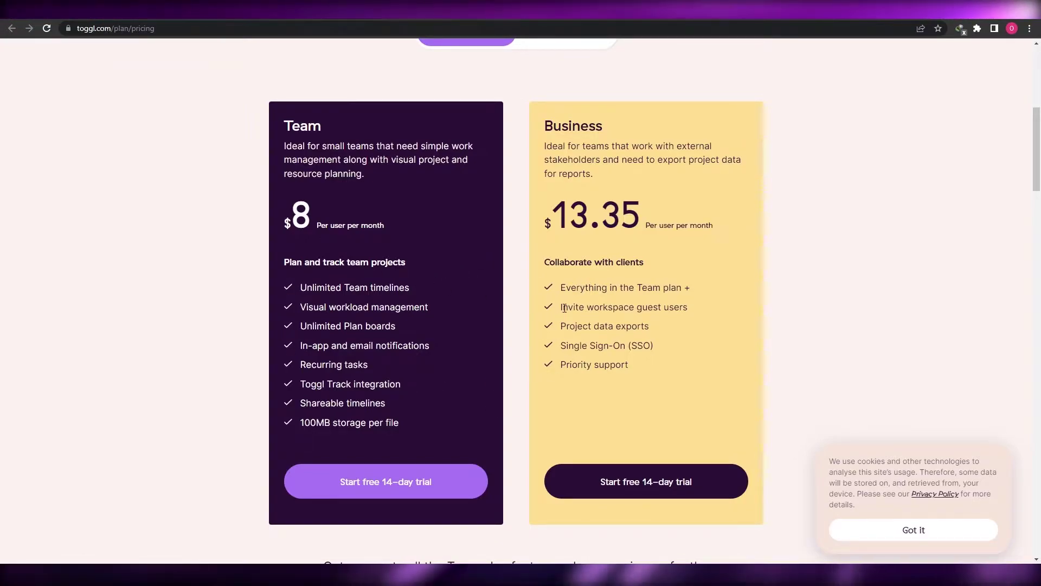
left_click_drag(639, 308, 696, 309)
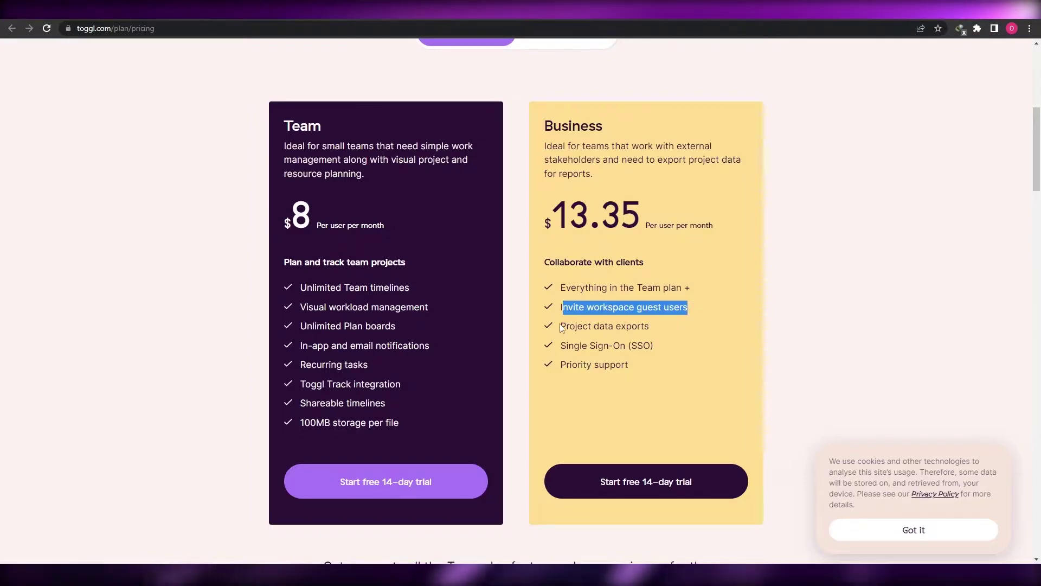
left_click_drag(560, 326, 655, 324)
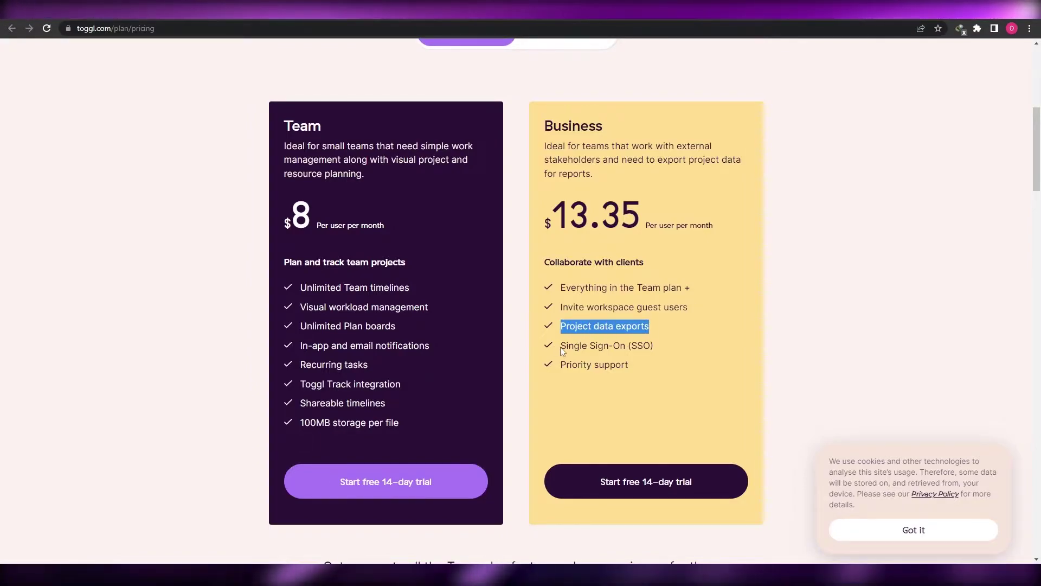
left_click_drag(560, 346, 650, 346)
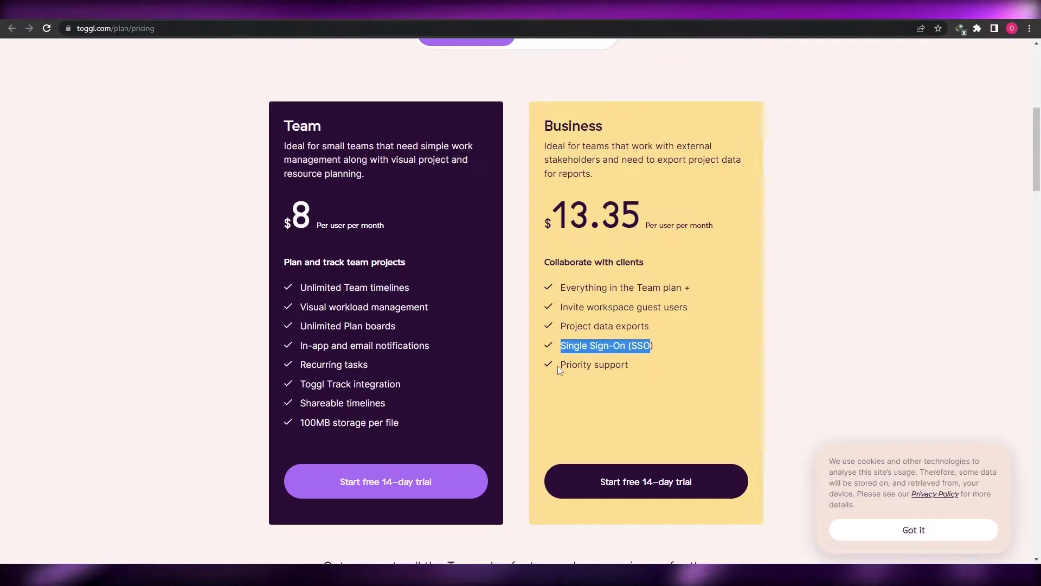
scroll(470, 384, "down", 5)
scroll(470, 385, "up", 6)
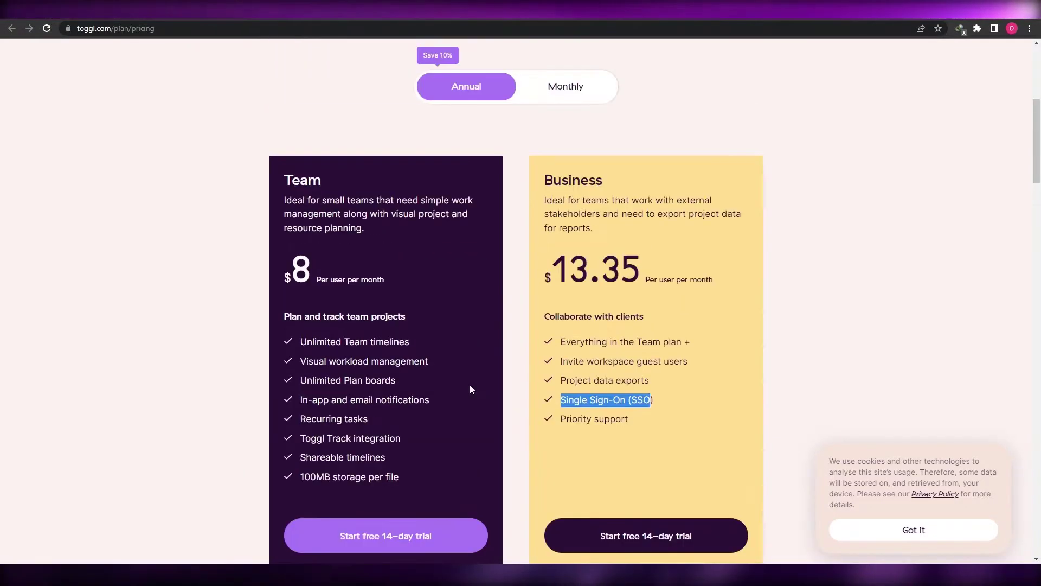
scroll(470, 389, "up", 5)
scroll(472, 390, "down", 5)
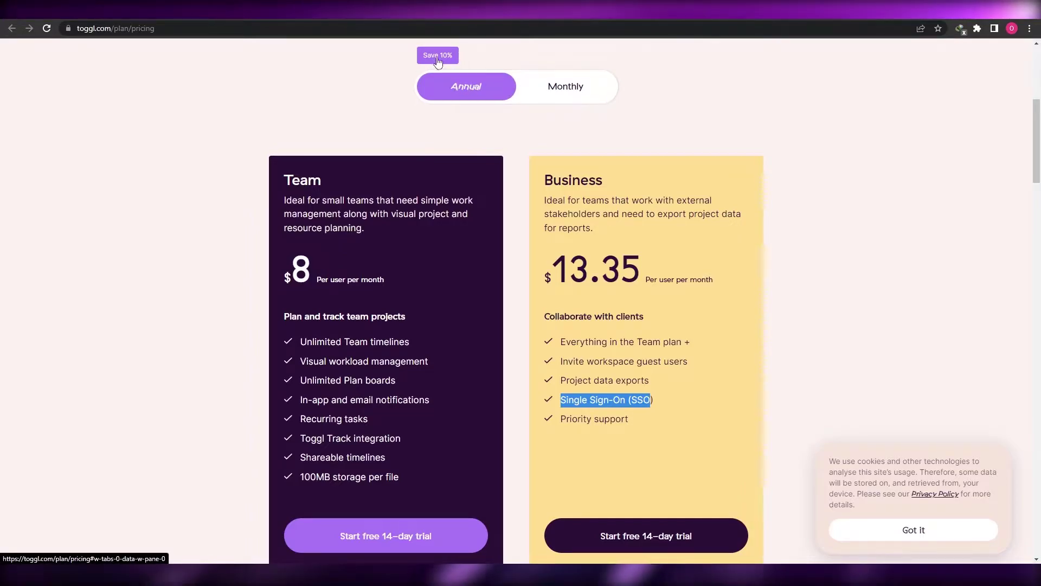
Step: Switch to monthly billing and highlight the new prices: Team $9 and Business $15
left_click(576, 87)
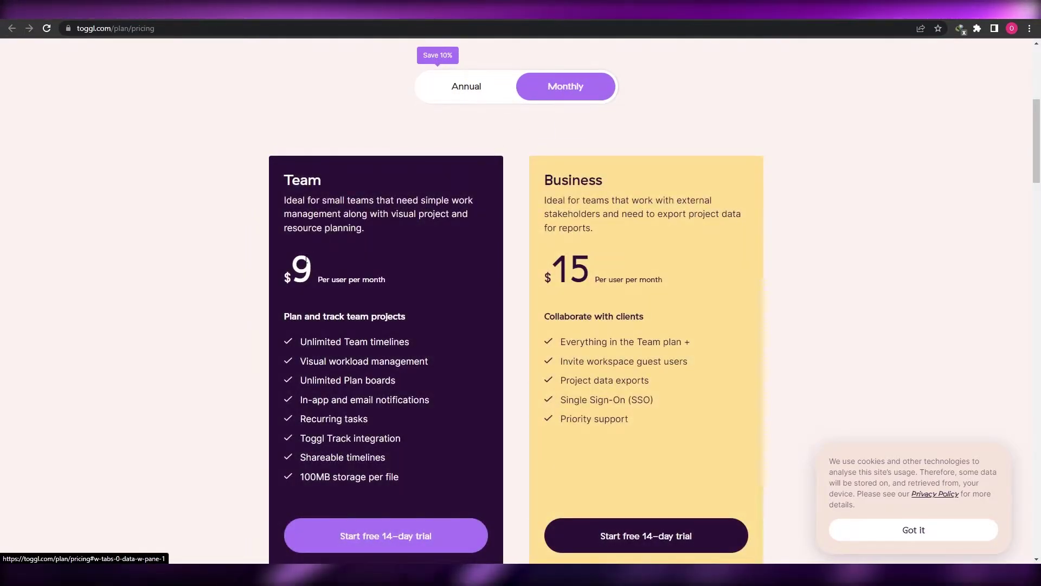
double_click(299, 269)
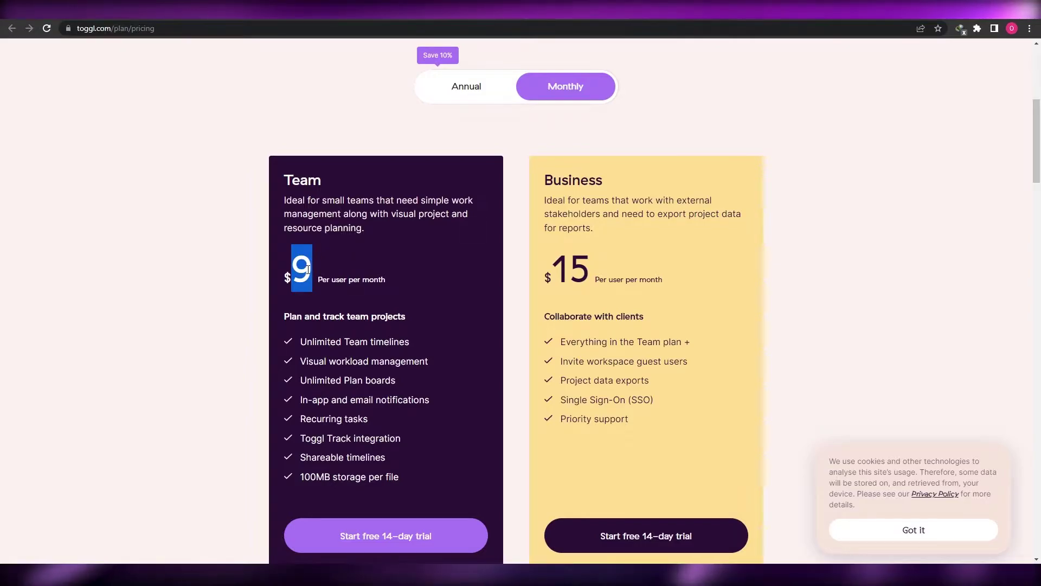
left_click_drag(284, 180, 325, 185)
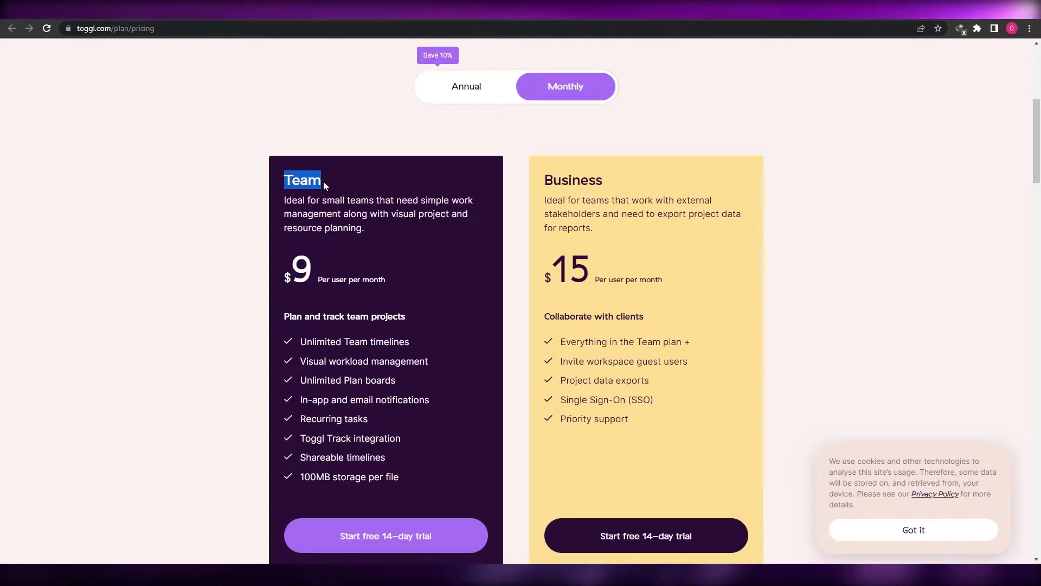
left_click(300, 269)
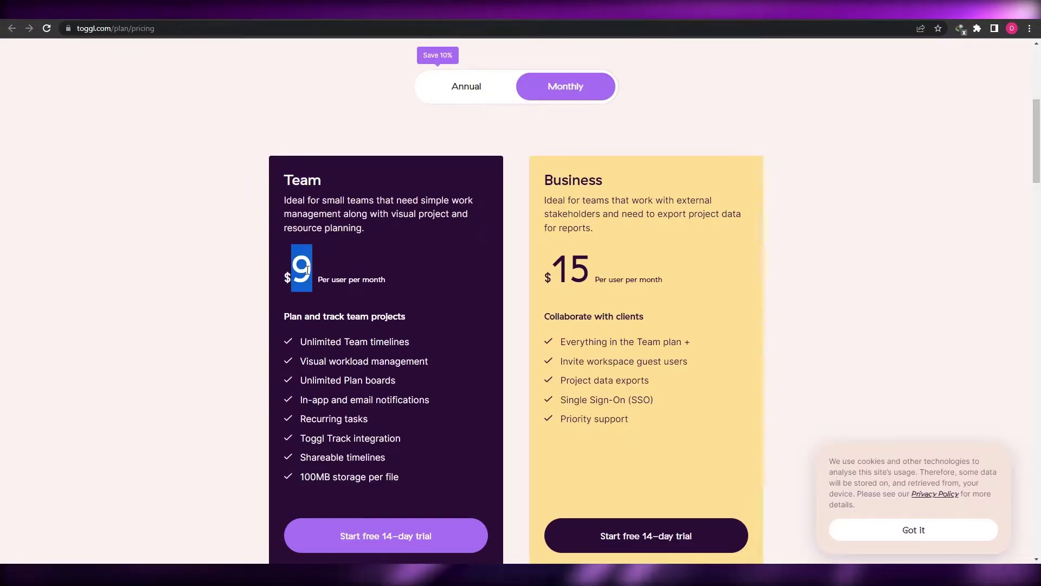
left_click_drag(567, 272, 584, 272)
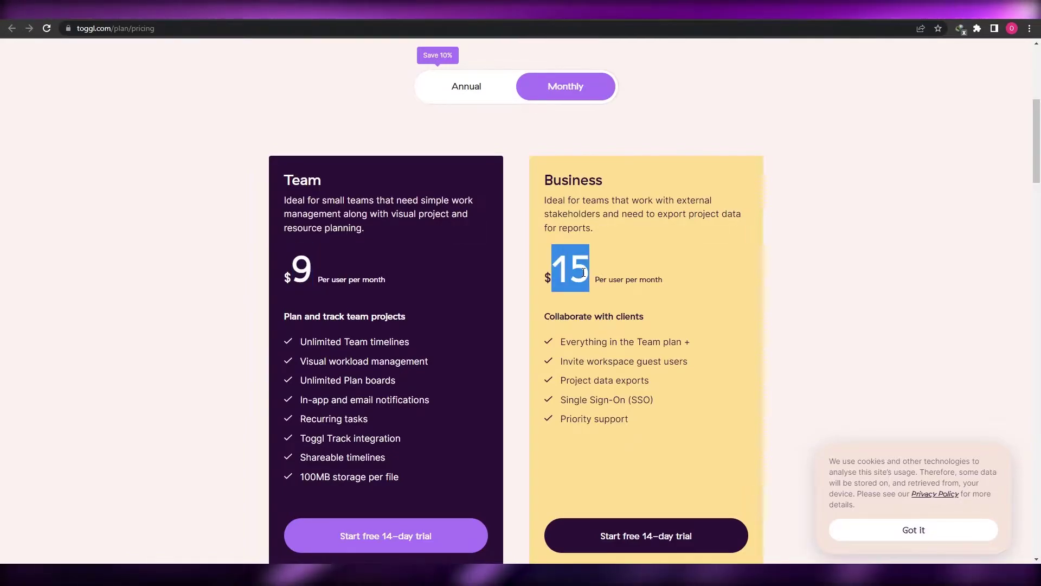
scroll(761, 278, "down", 3)
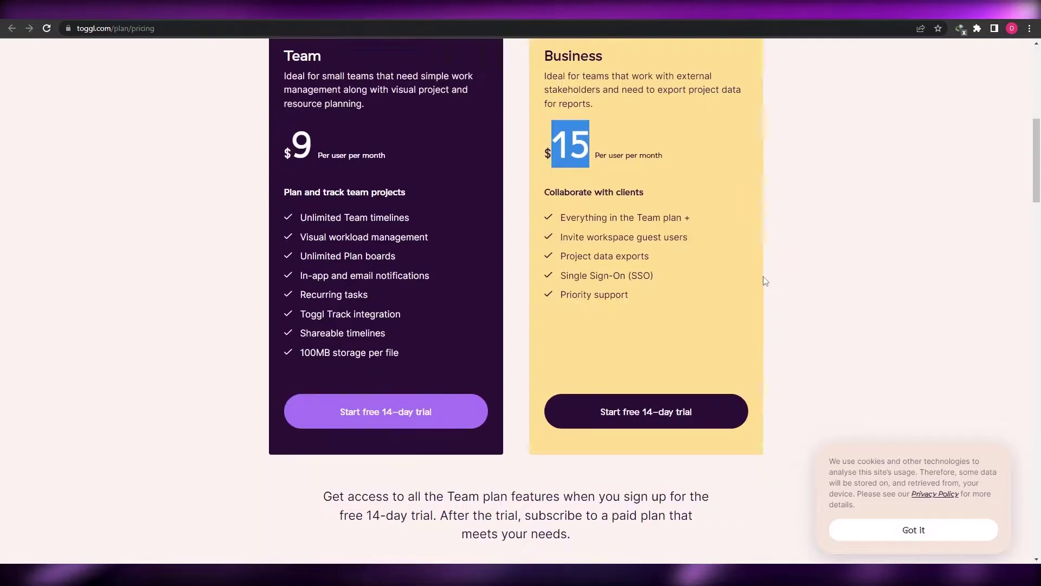
scroll(761, 276, "up", 9)
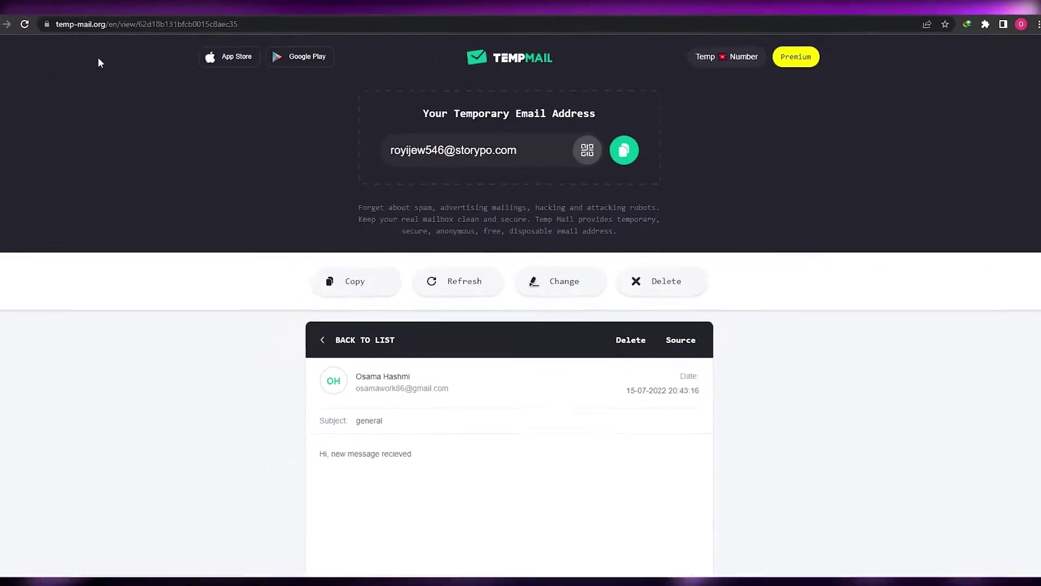
Step: Copy the disposable Temp Mail address to the clipboard
left_click(627, 150)
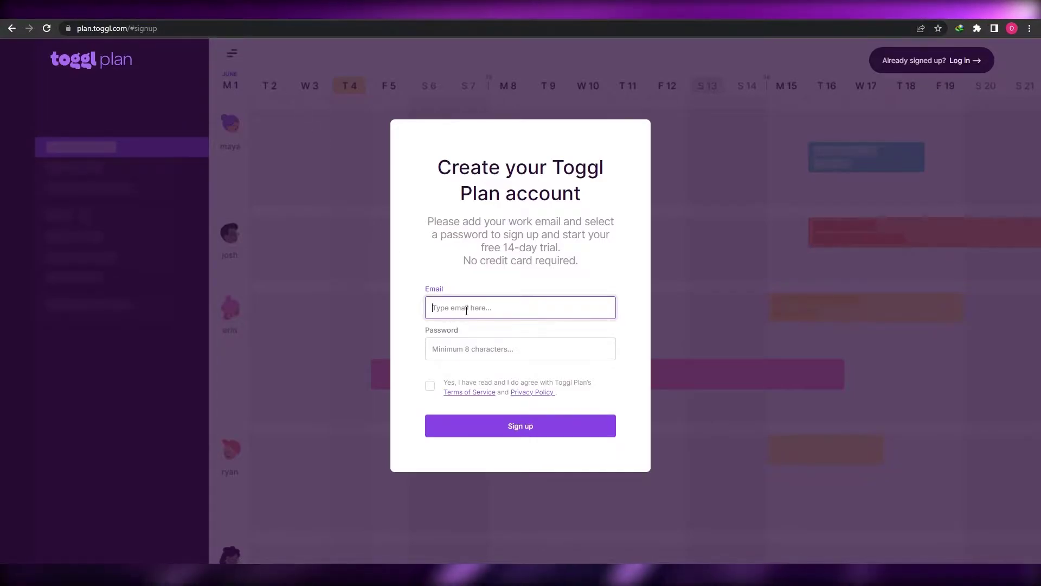
Step: Paste the temporary address into the sign-up form's email field
key("ctrl+v")
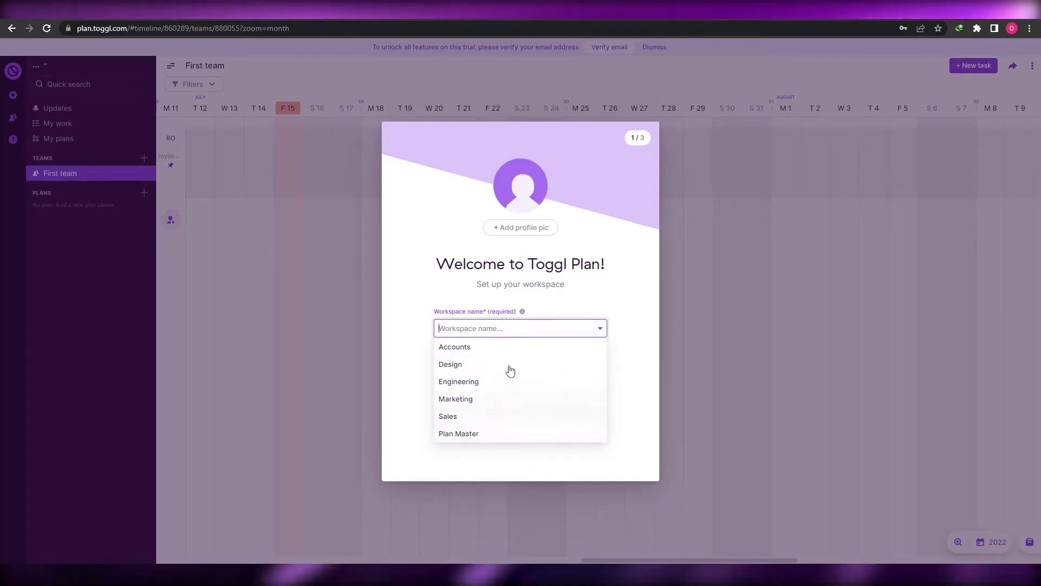
Step: Turn on dark mode and pick the workspace name, searching with 'Demo'
left_click(420, 336)
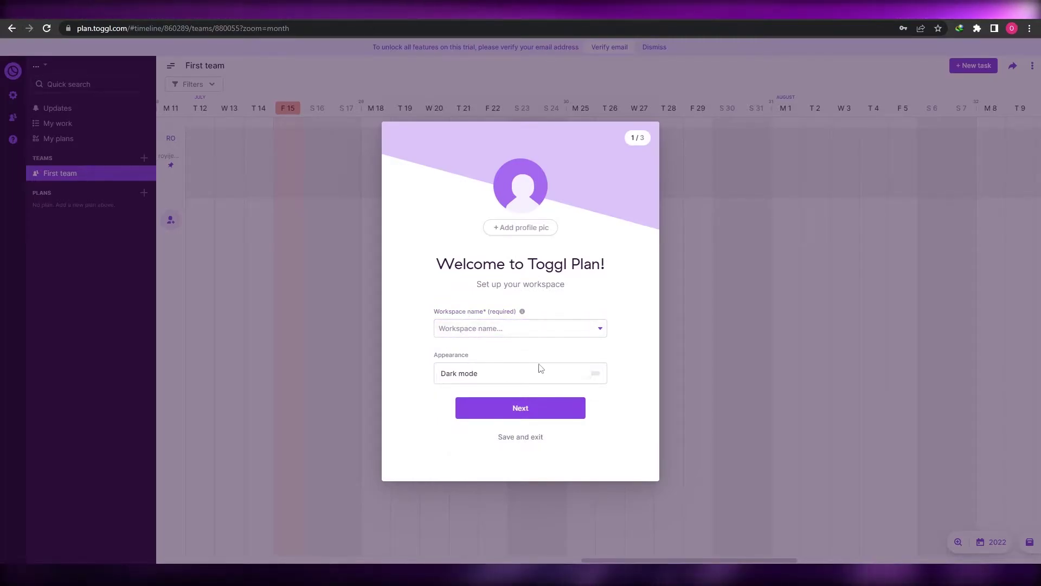
left_click(596, 375)
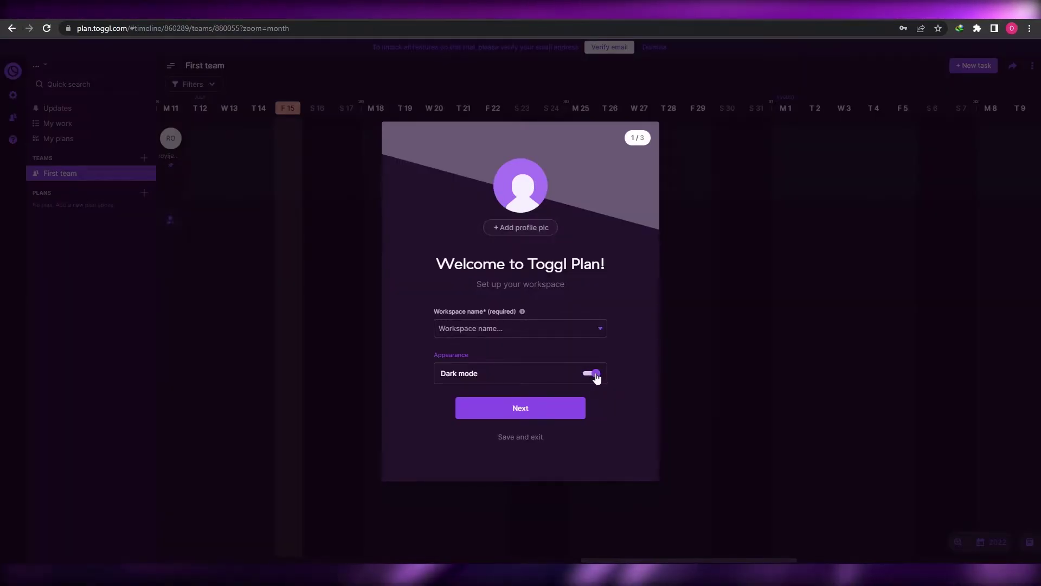
left_click(595, 374)
left_click(595, 374)
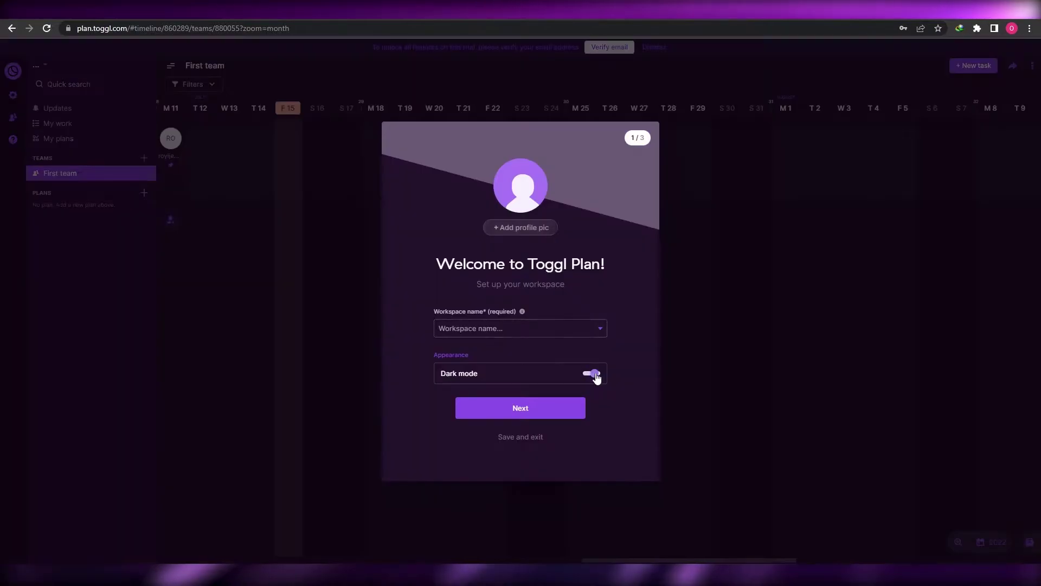
left_click(481, 335)
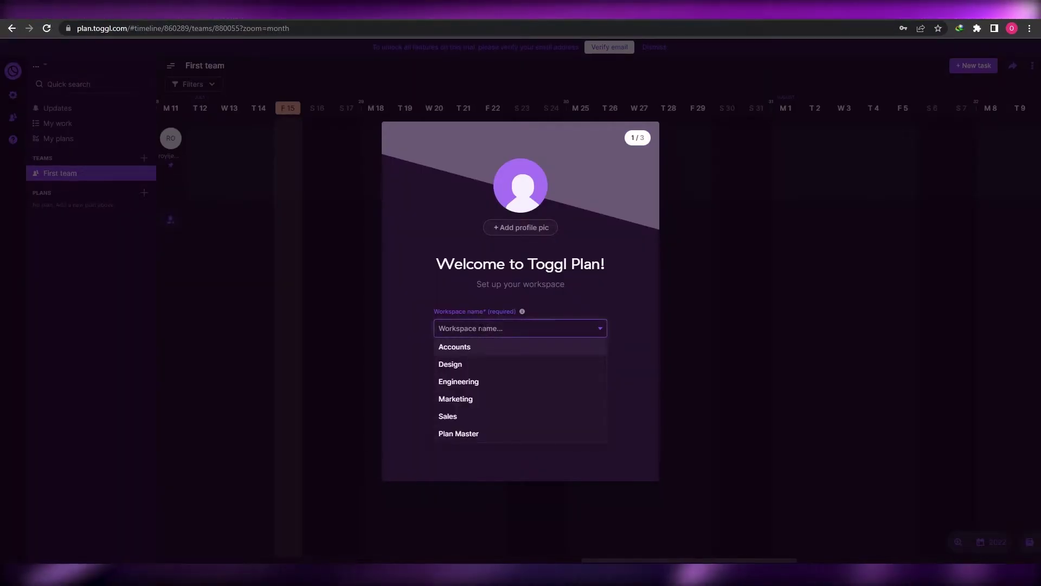
type("Demo")
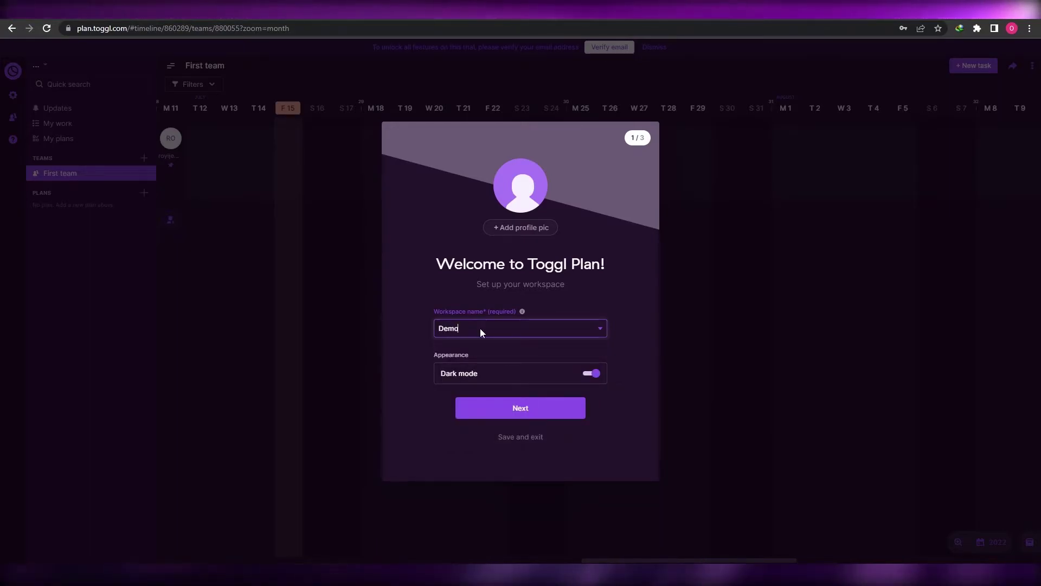
left_click(518, 411)
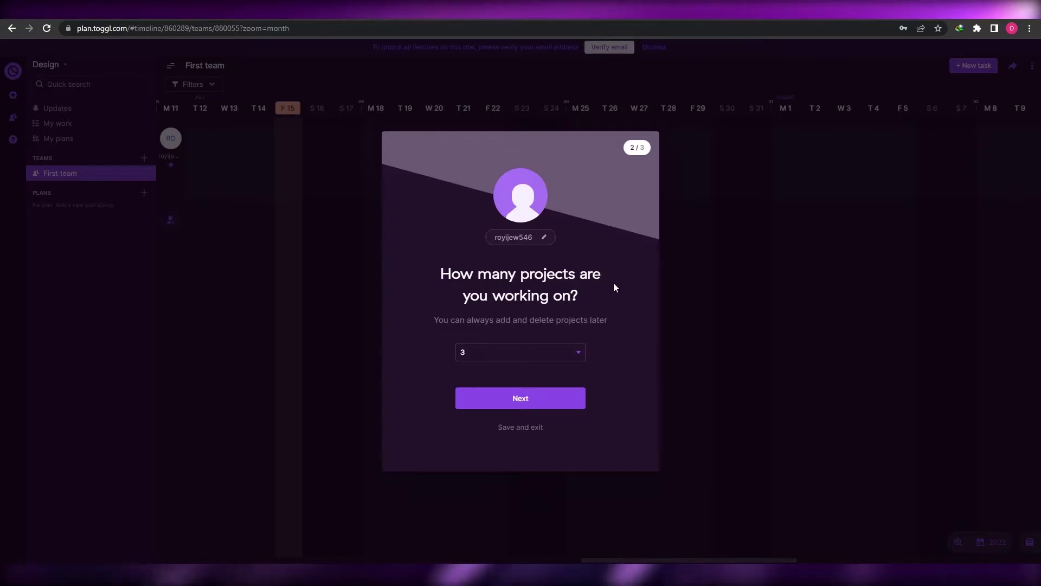
Step: Set the number of projects to 1 and continue
left_click(486, 352)
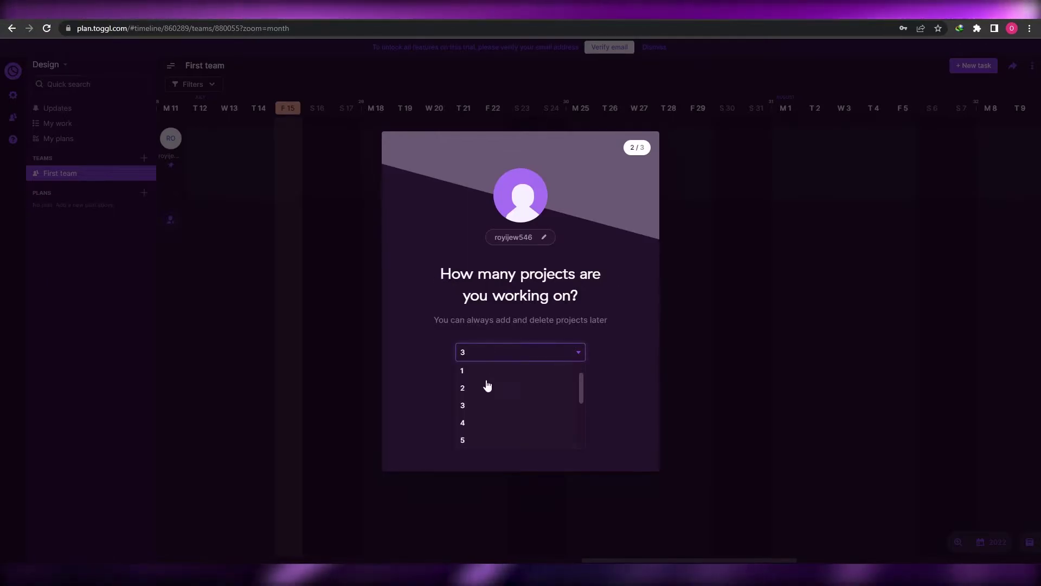
scroll(491, 434, "down", 2)
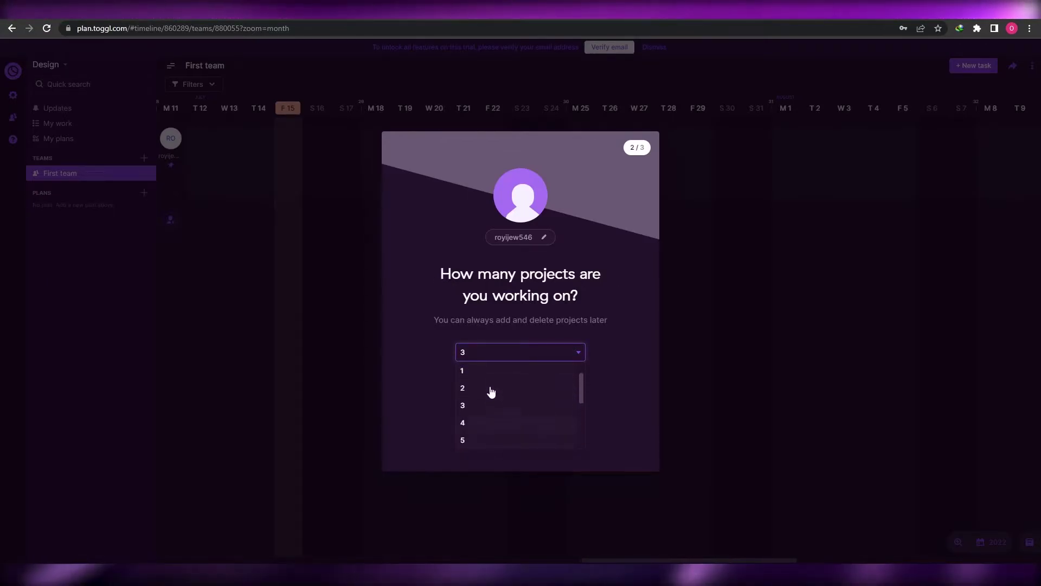
scroll(502, 389, "down", 2)
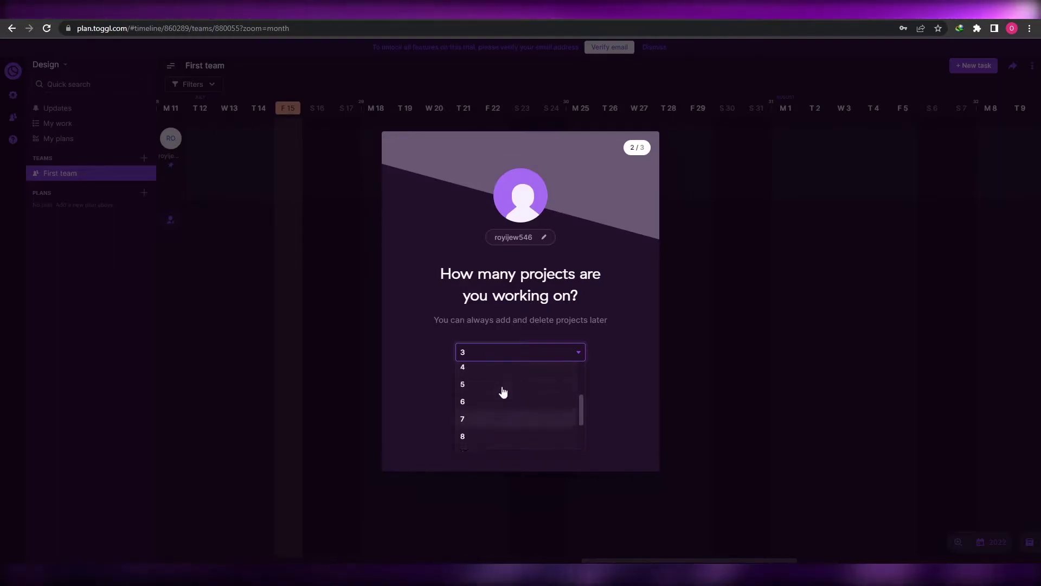
left_click(497, 378)
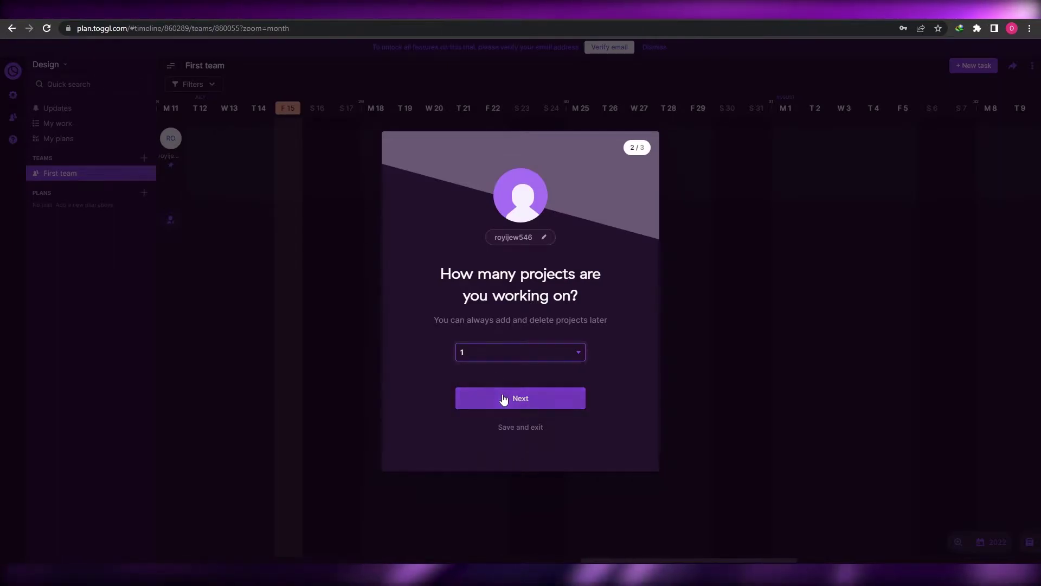
left_click(502, 398)
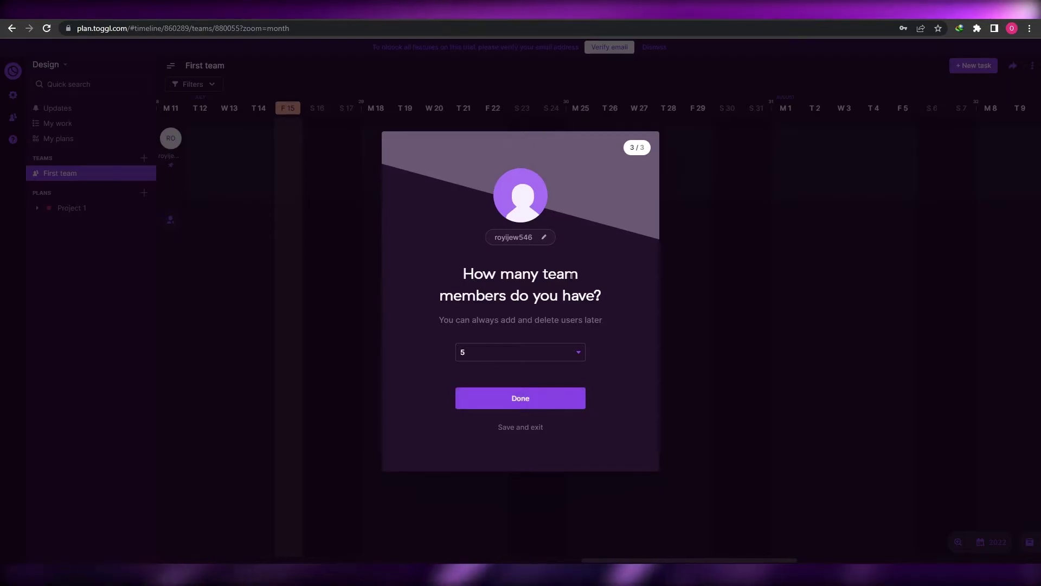
Step: Set the team size to 1 and finish the workspace setup
left_click(498, 354)
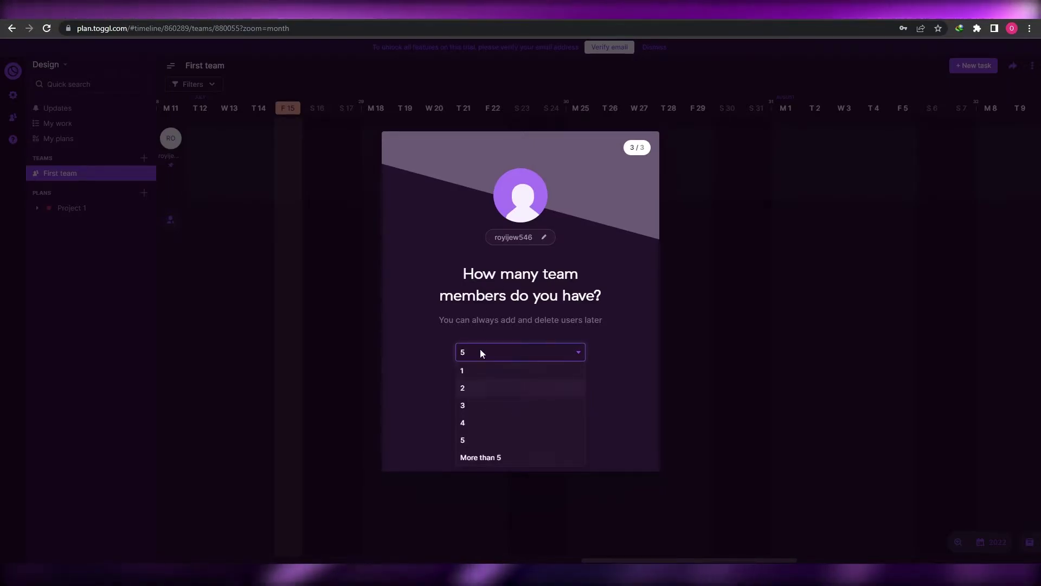
left_click(479, 390)
left_click(495, 352)
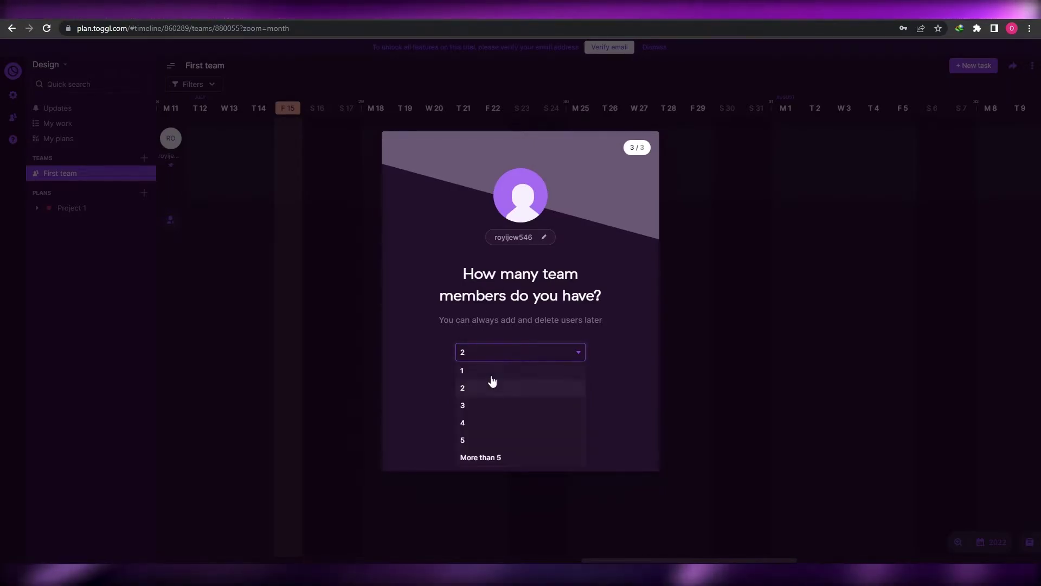
left_click(486, 371)
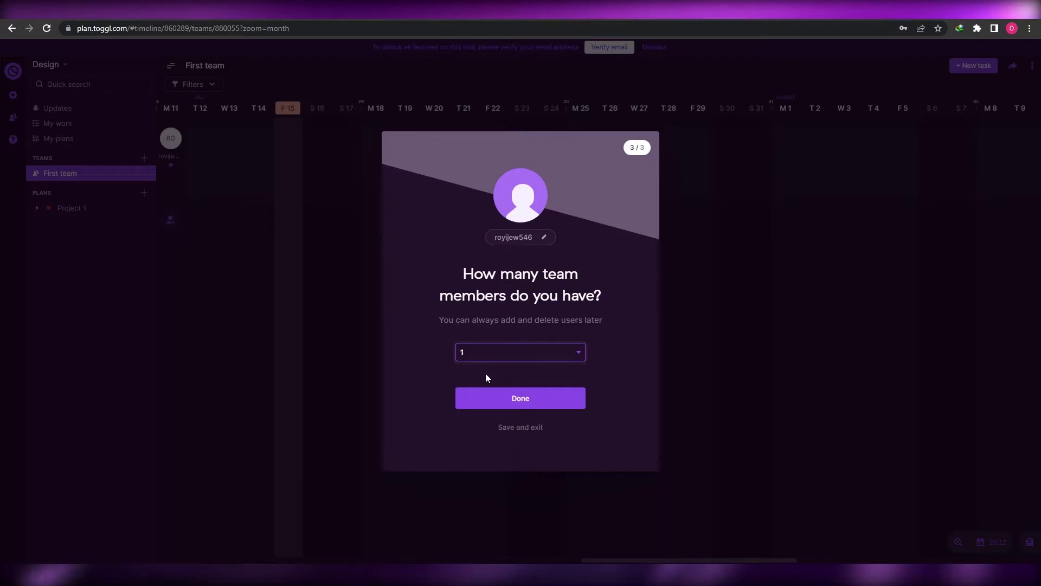
left_click(529, 400)
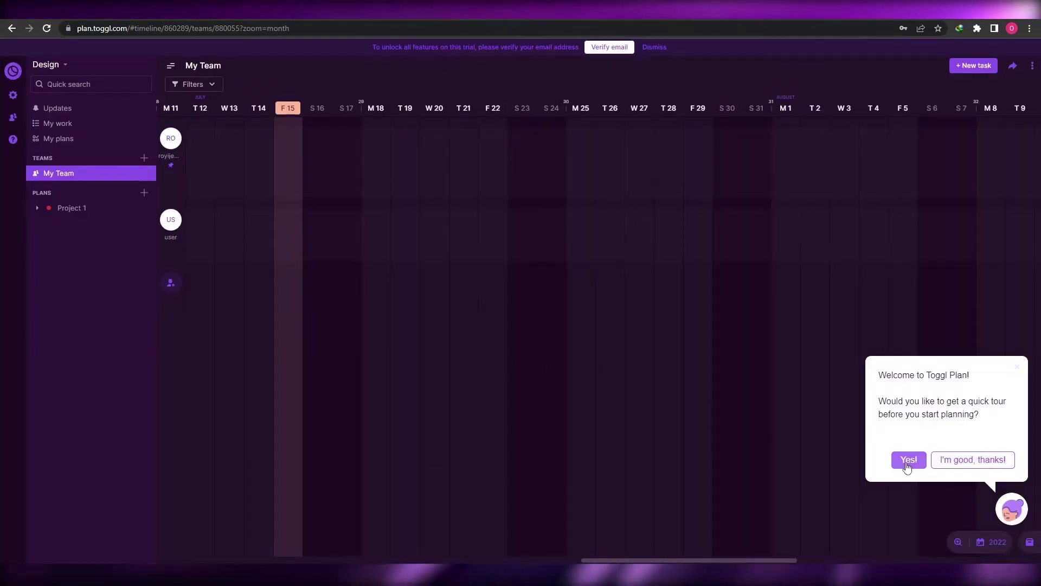
Step: Accept the quick tour offered in the welcome popup
left_click(909, 460)
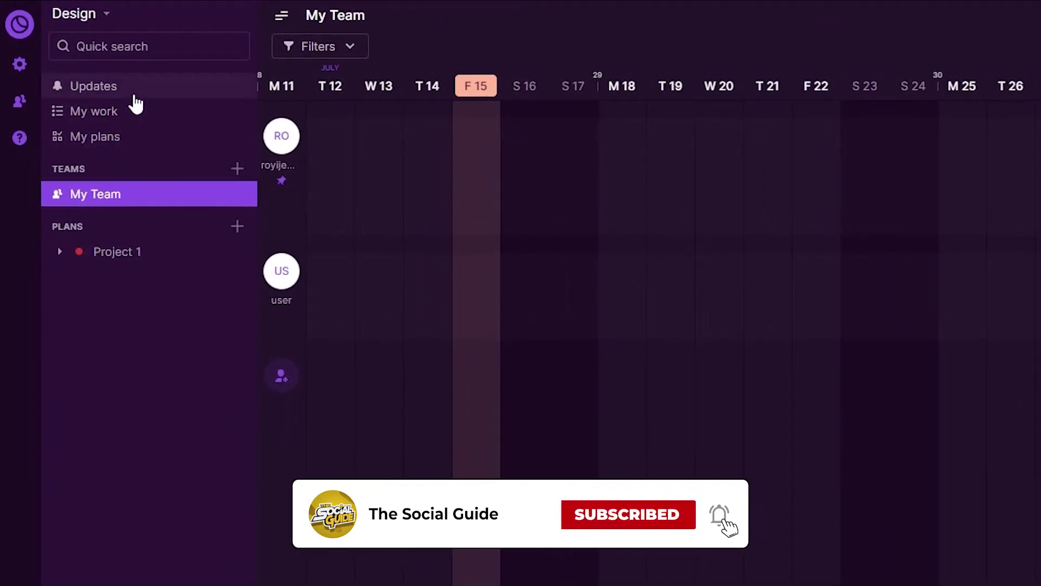
left_click(128, 112)
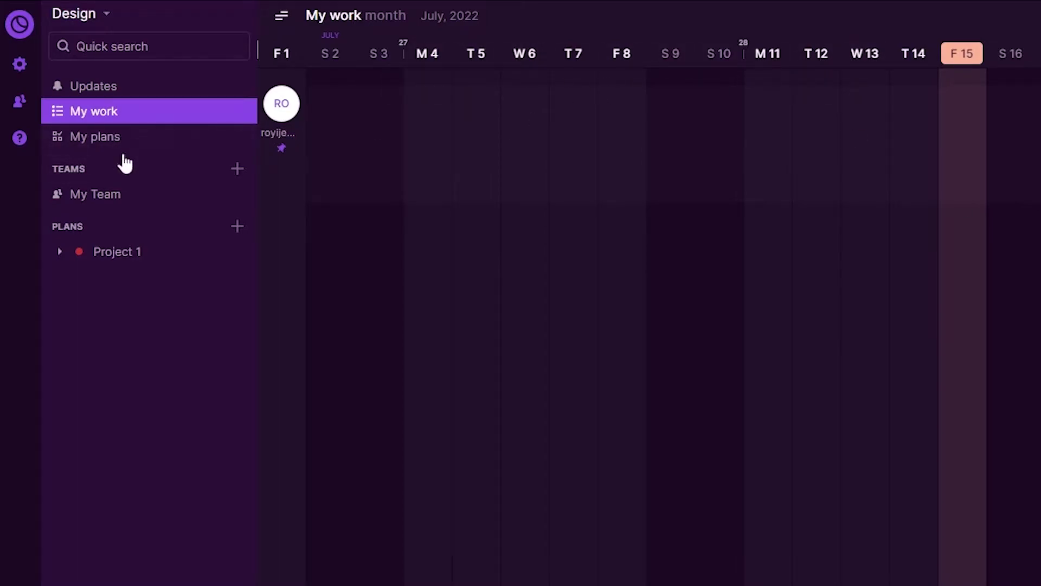
left_click(132, 139)
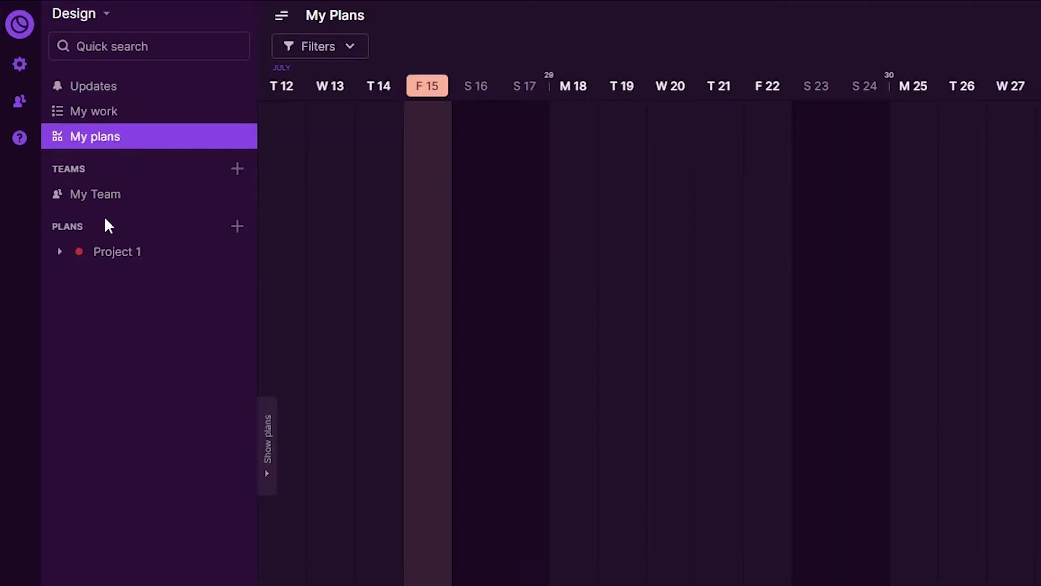
left_click(116, 205)
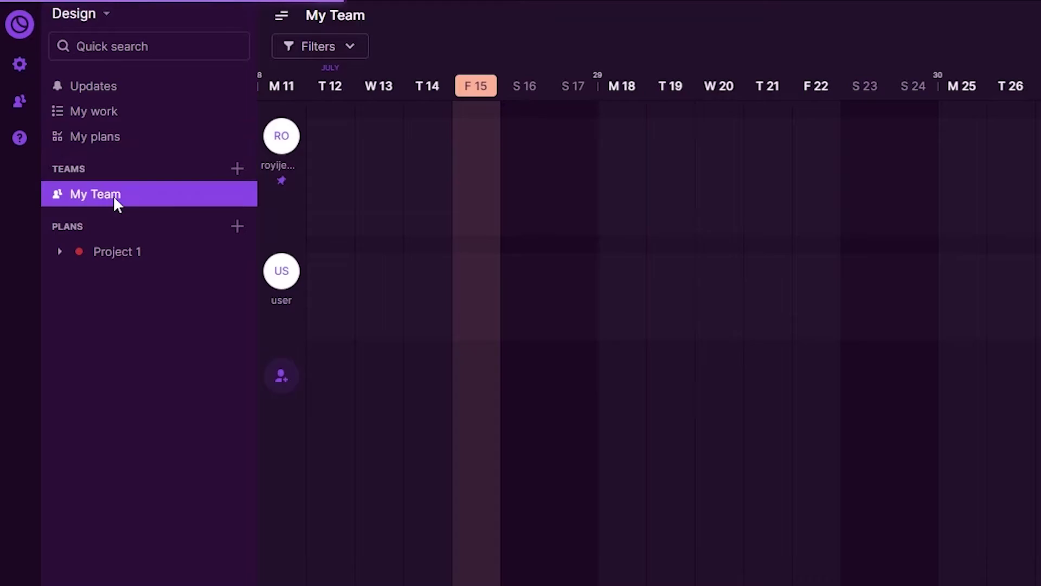
Step: Expand Project 1 under Plans and move from its timeline to its board view
left_click(105, 257)
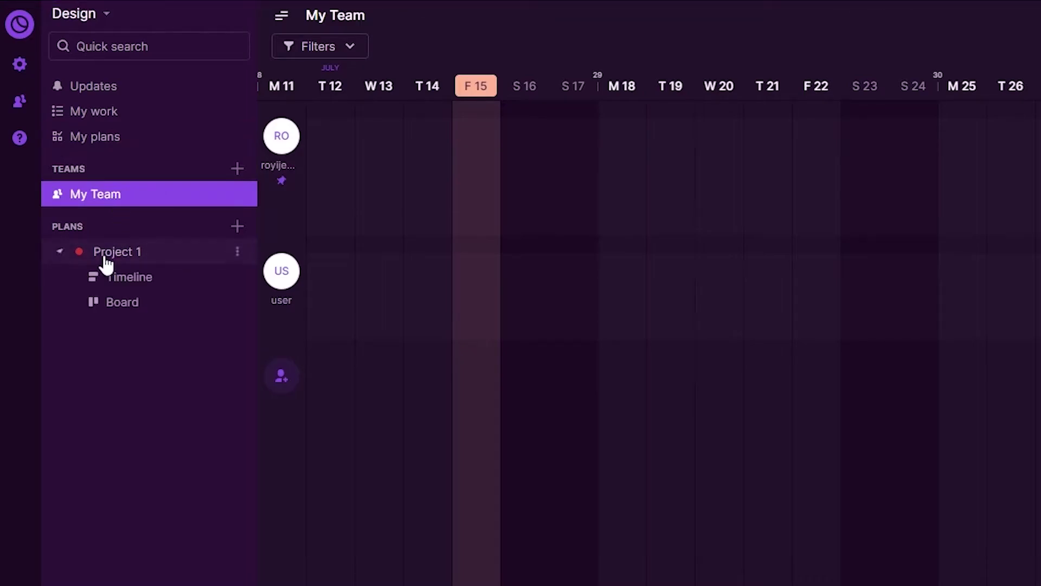
left_click(127, 283)
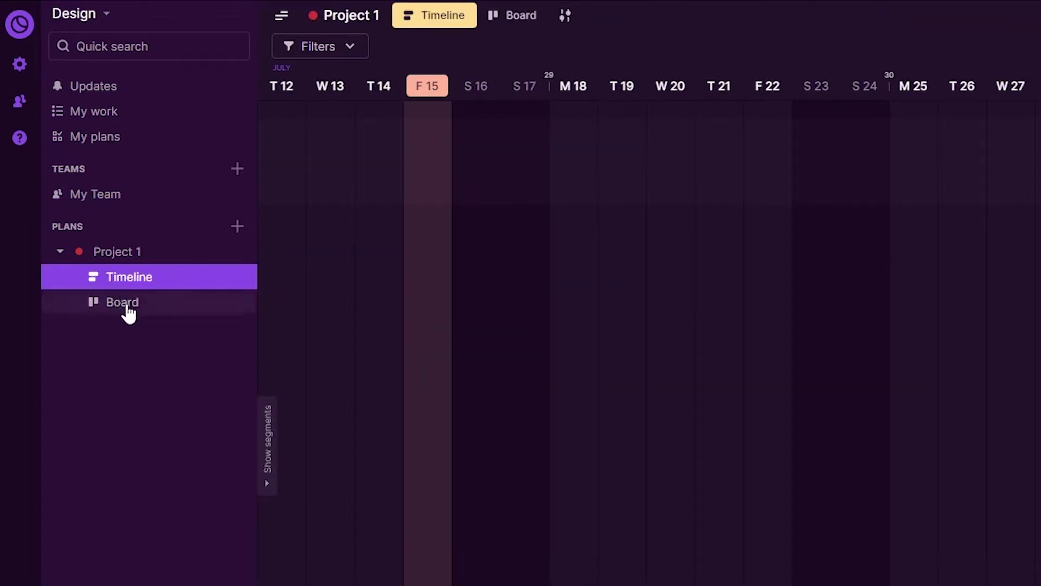
left_click(128, 311)
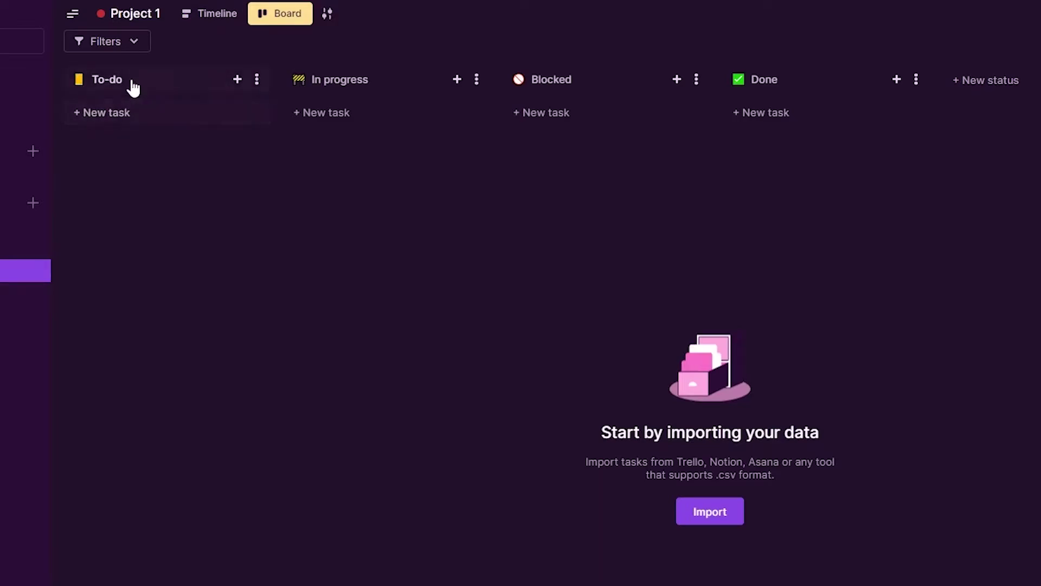
Step: Add the task 'Make a video on Canva' to To-do and open its details
left_click(109, 114)
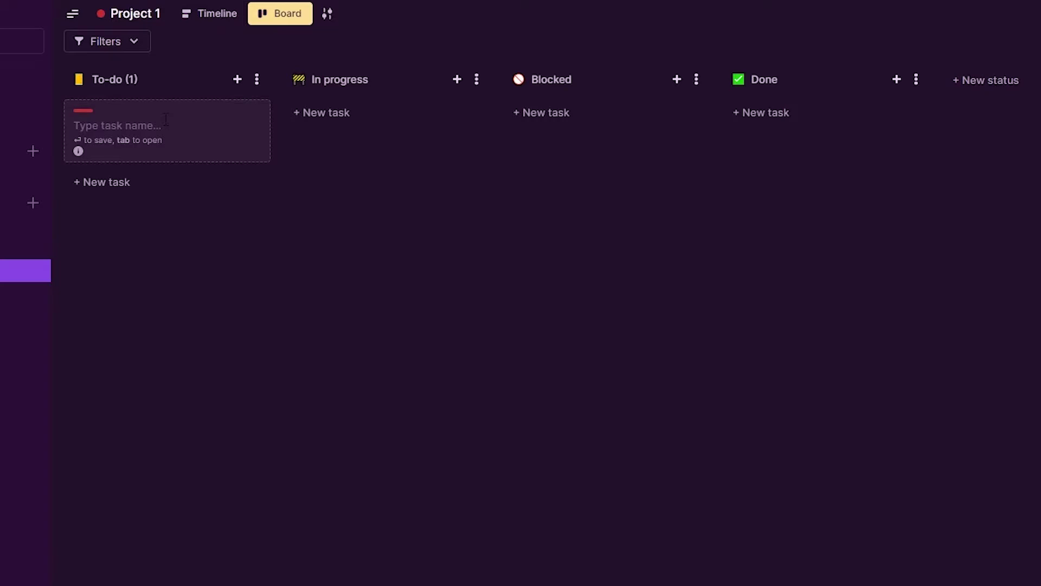
type("Make a video on Canva")
key("Return")
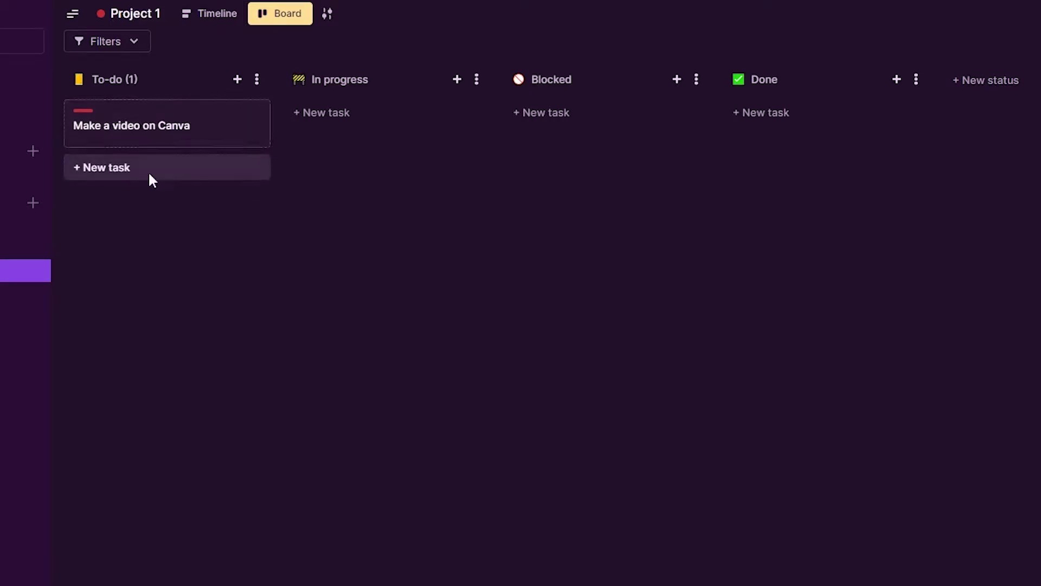
left_click(149, 170)
key("Escape")
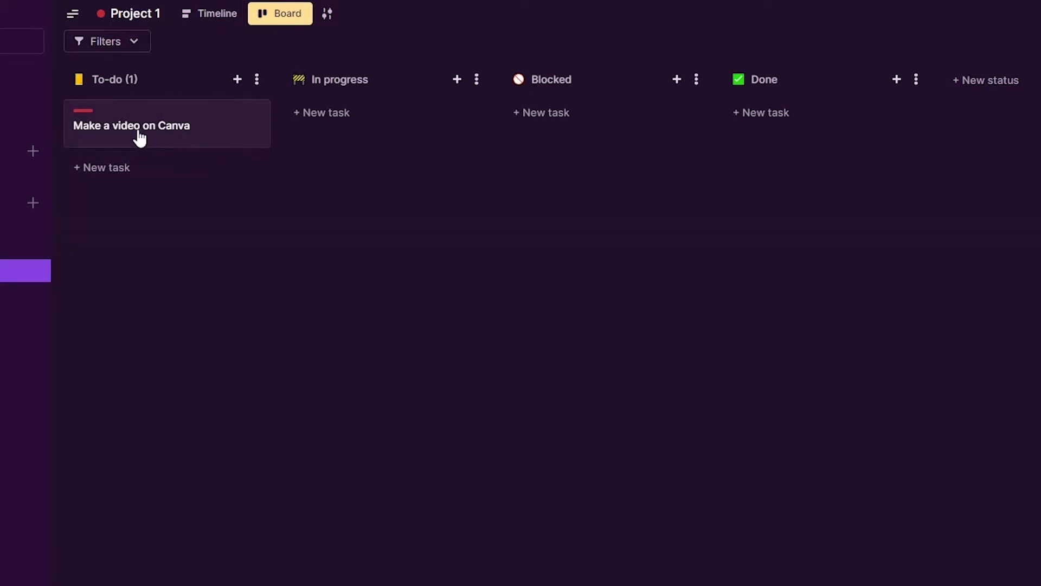
left_click(171, 144)
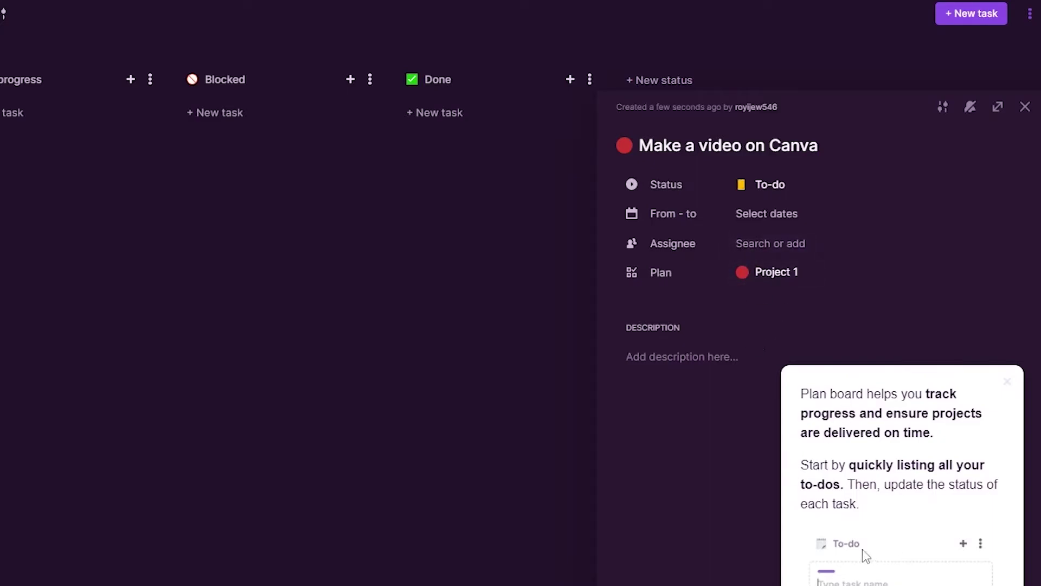
left_click(674, 352)
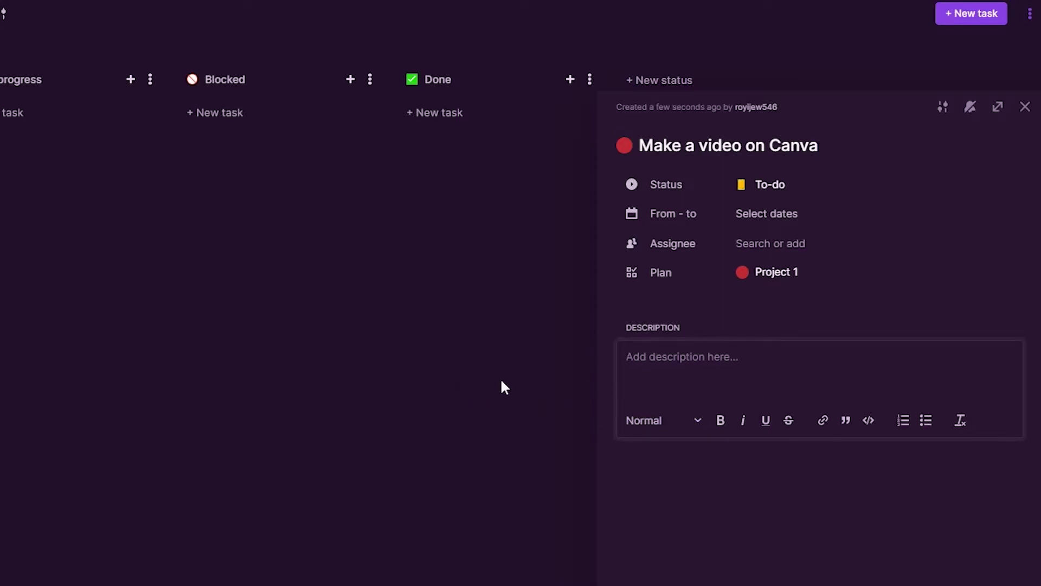
left_click(446, 292)
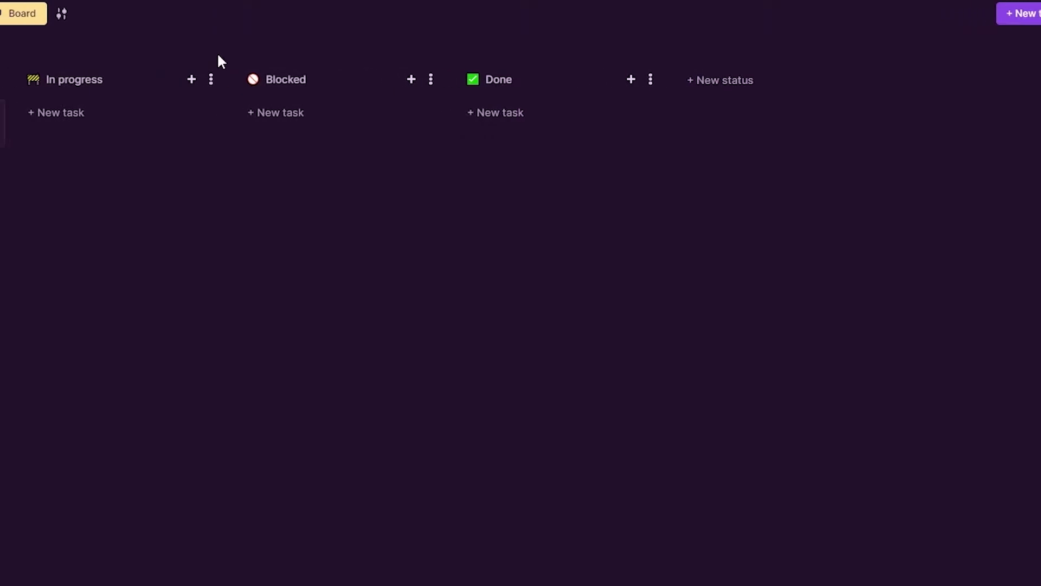
left_click(3, 14)
left_click(291, 17)
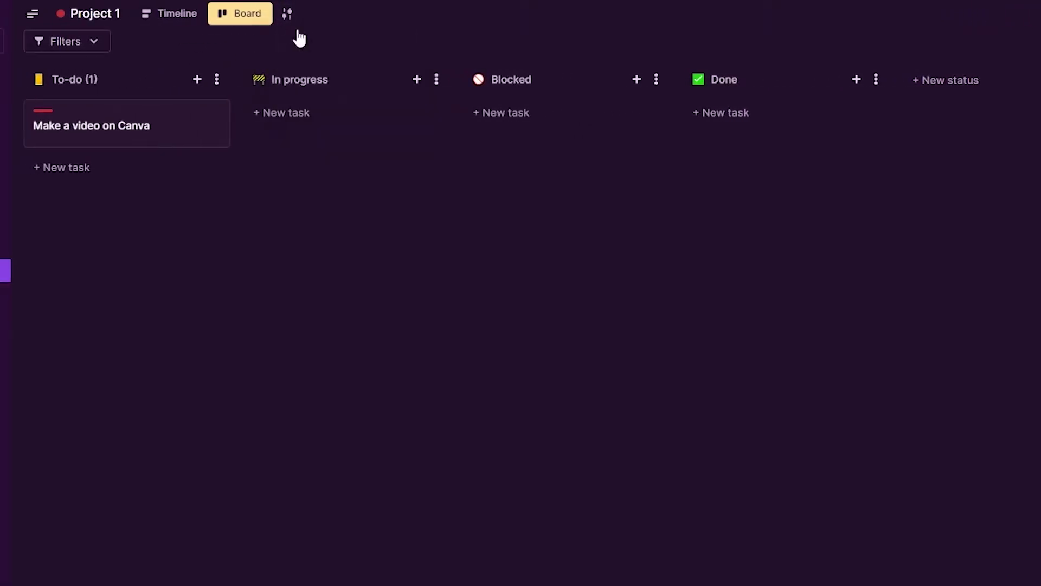
left_click(171, 21)
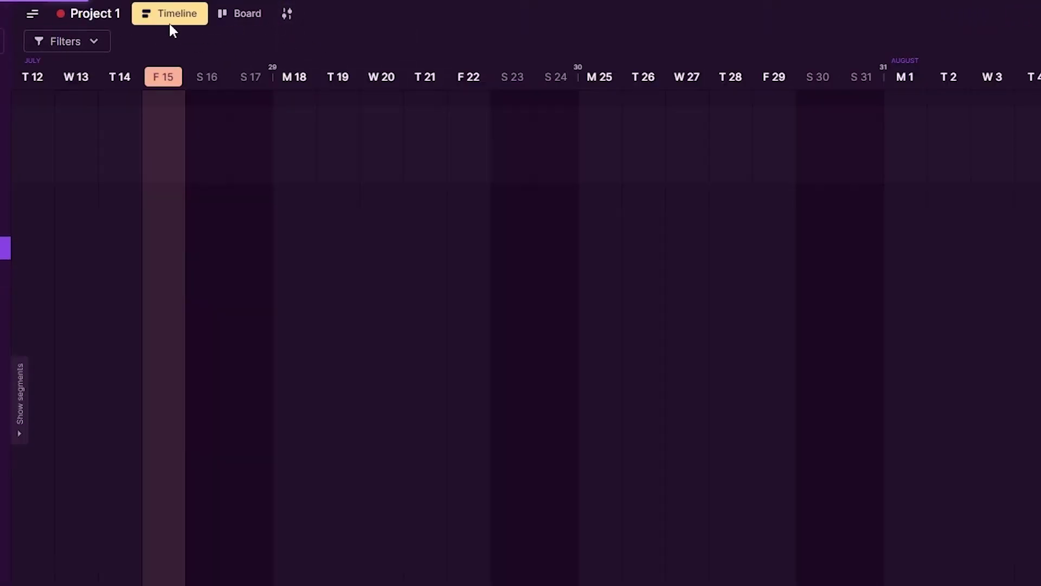
left_click(167, 77)
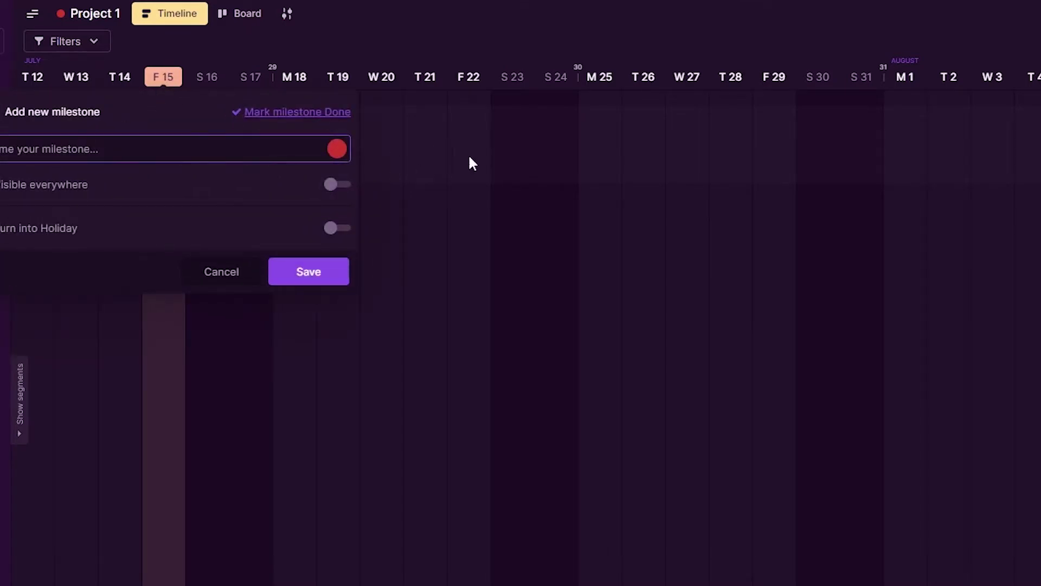
left_click(242, 82)
left_click(239, 83)
left_click(209, 83)
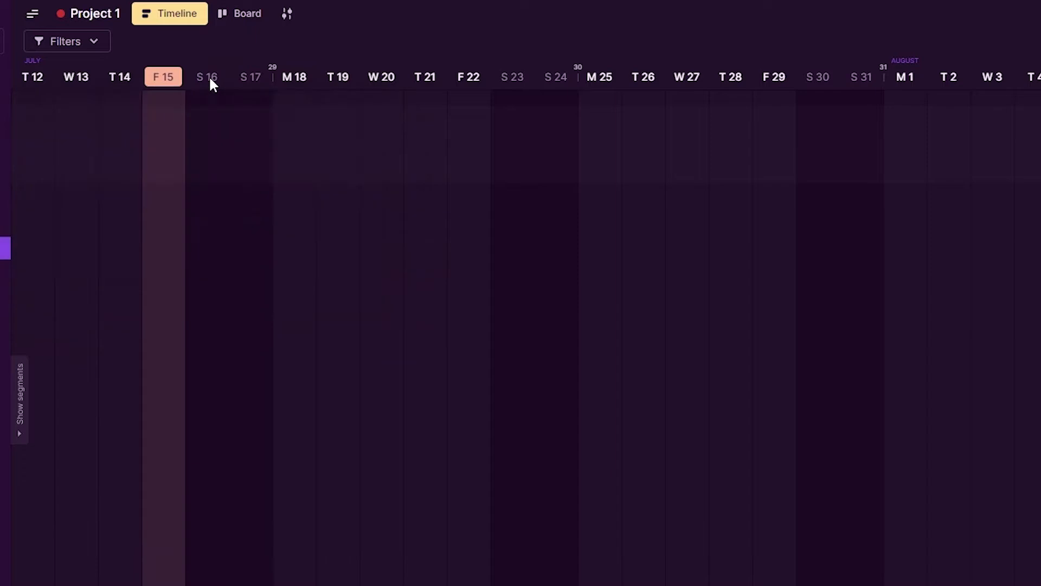
left_click(241, 21)
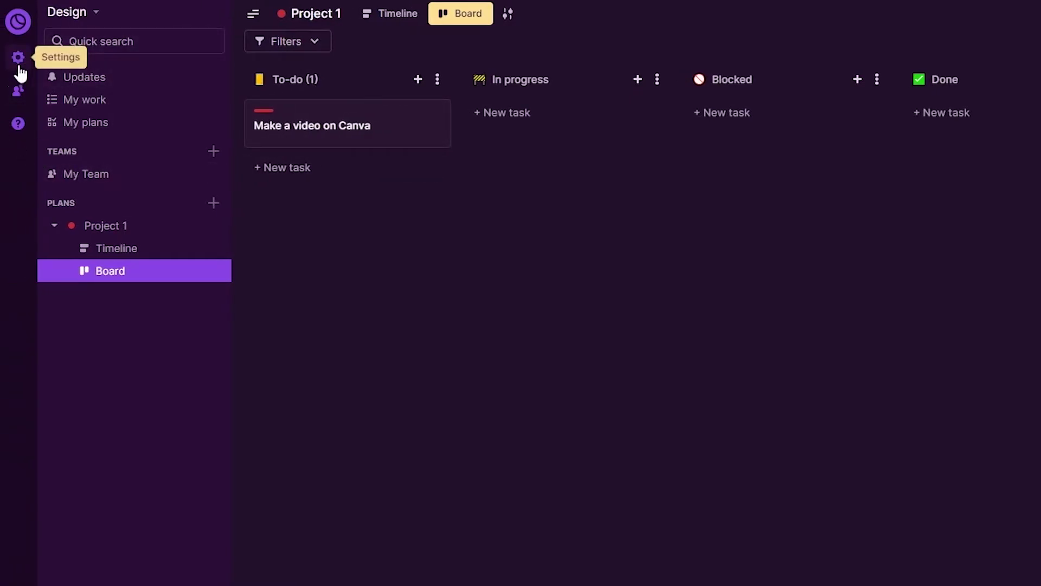
Step: Turn on the Toggl Track integration in the Apps & integrations settings
left_click(18, 60)
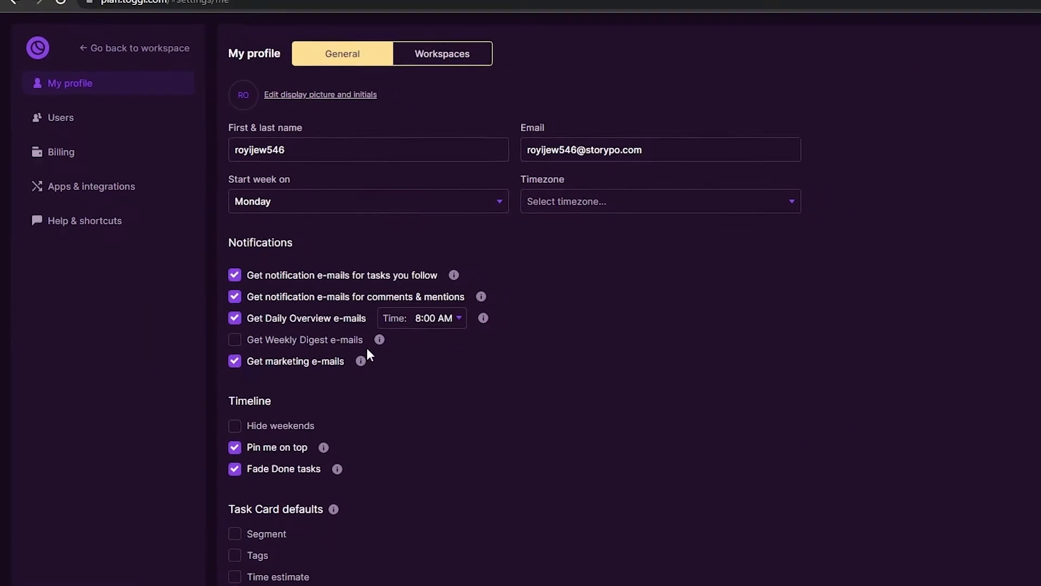
scroll(406, 402, "down", 3)
scroll(273, 303, "up", 5)
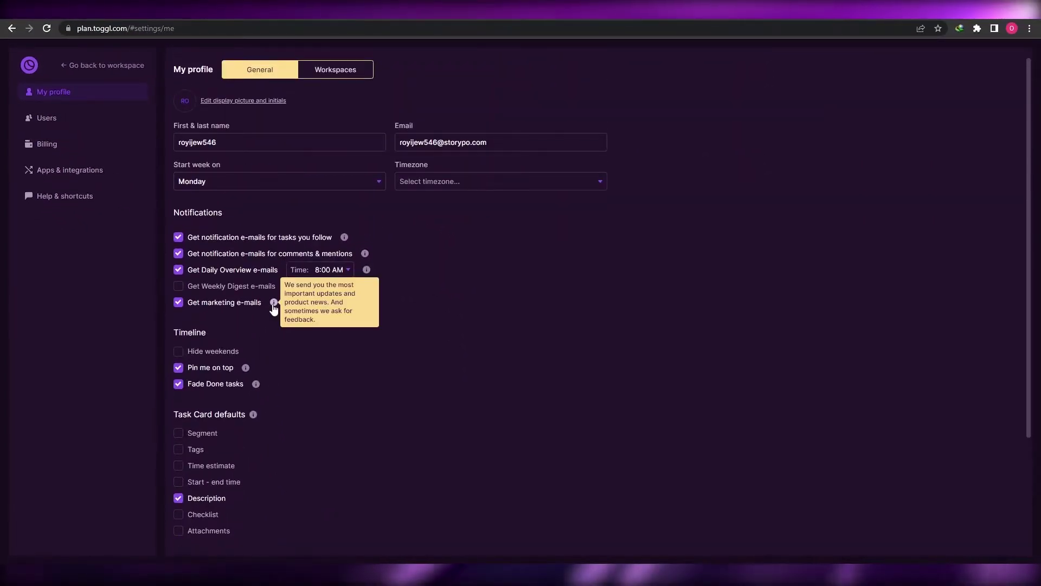
left_click(64, 169)
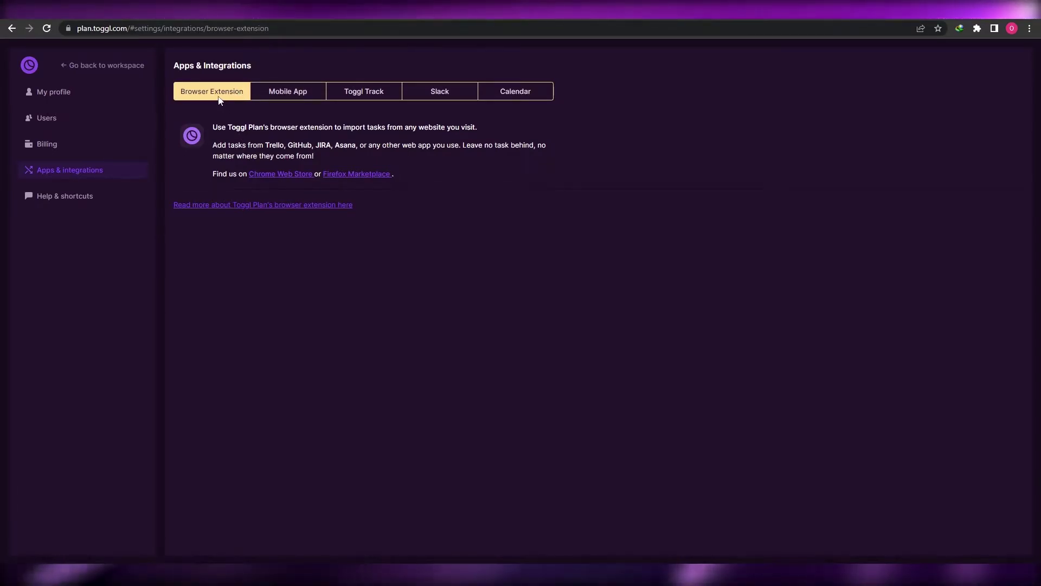
left_click(293, 96)
left_click(341, 96)
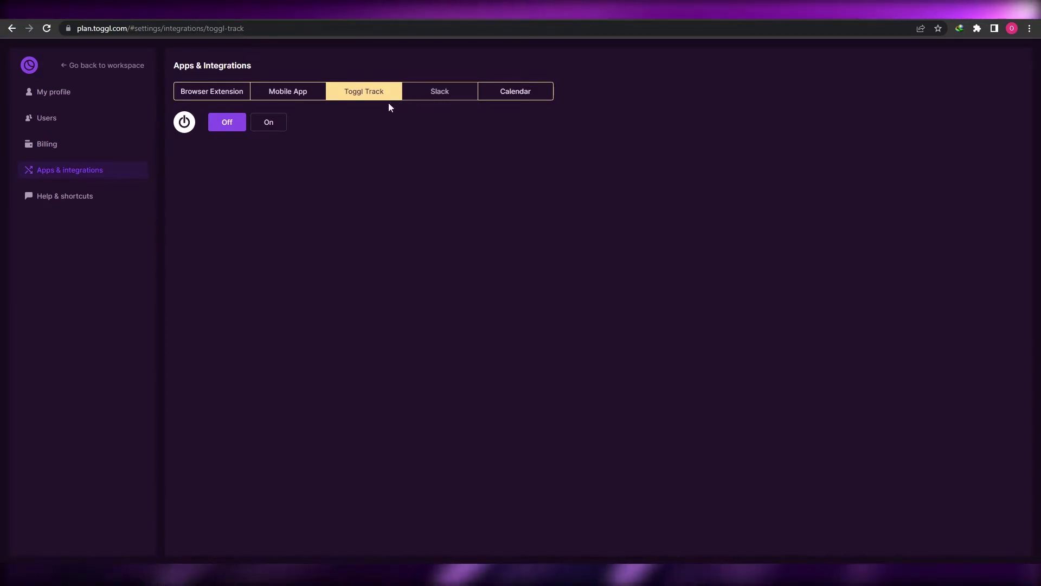
left_click(269, 124)
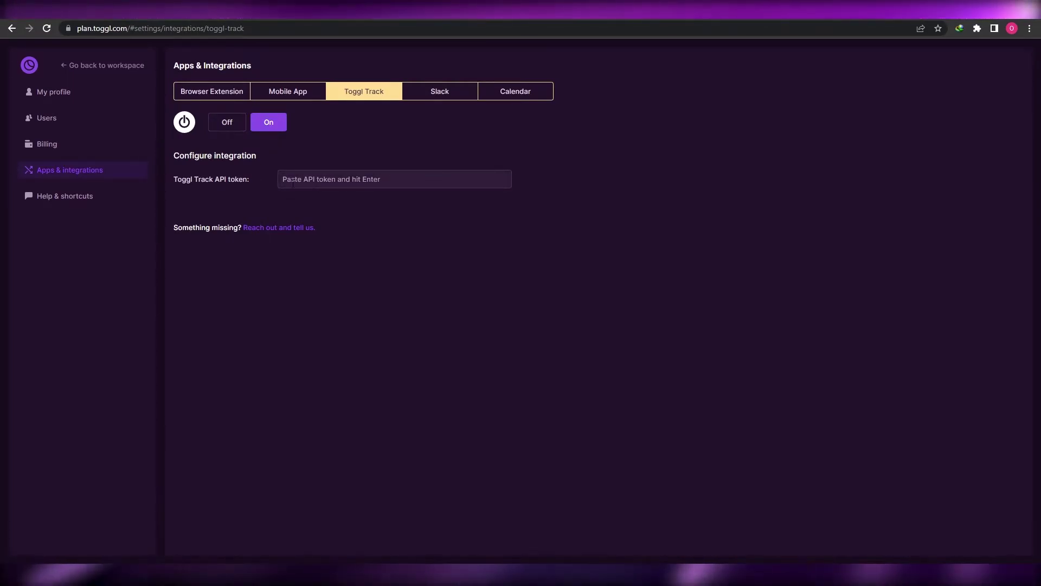
Step: Look over the Slack and calendar export options, then return to the Project 1 board
left_click(426, 97)
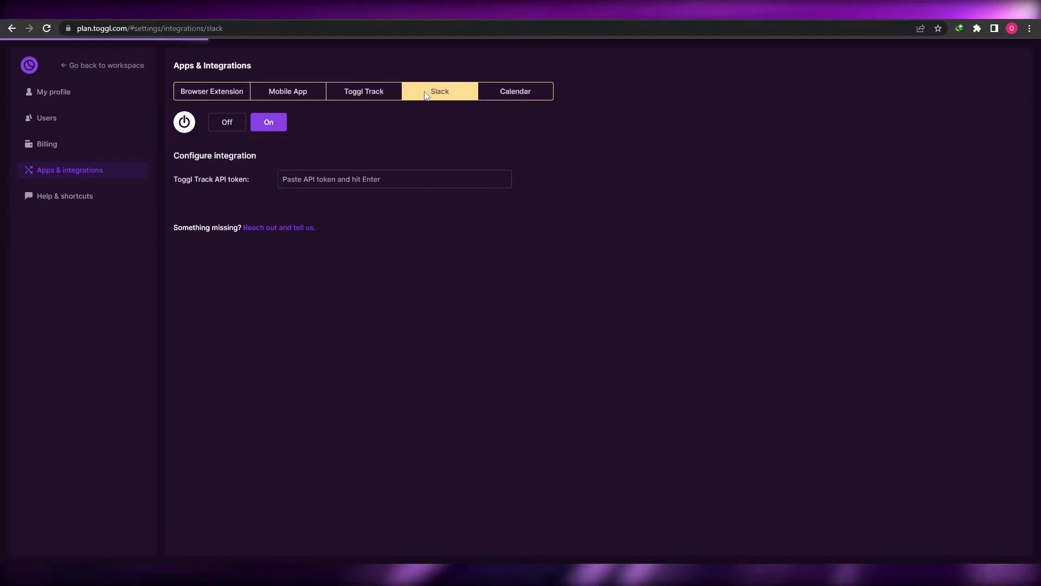
left_click(512, 96)
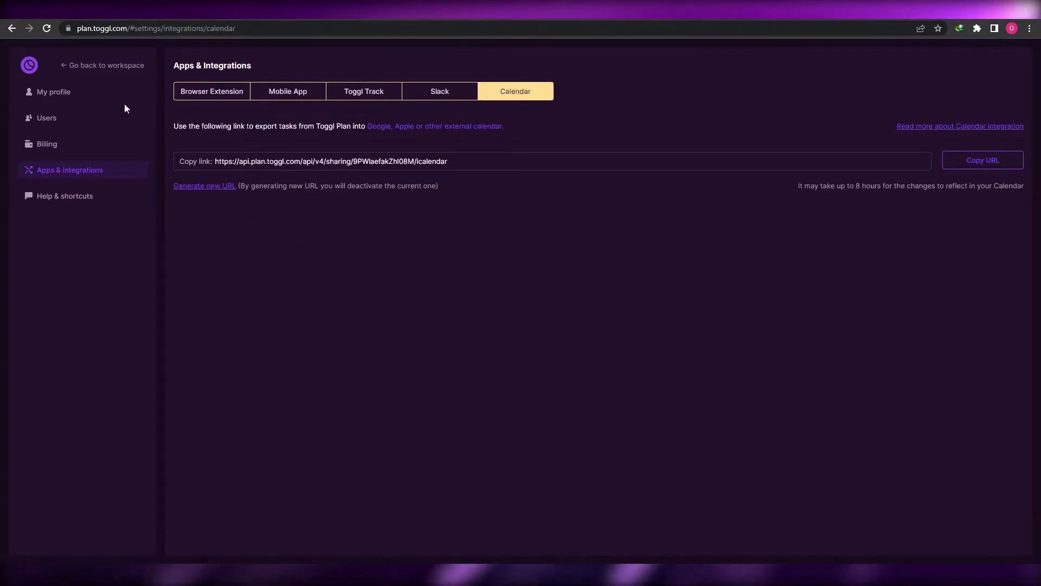
left_click(32, 68)
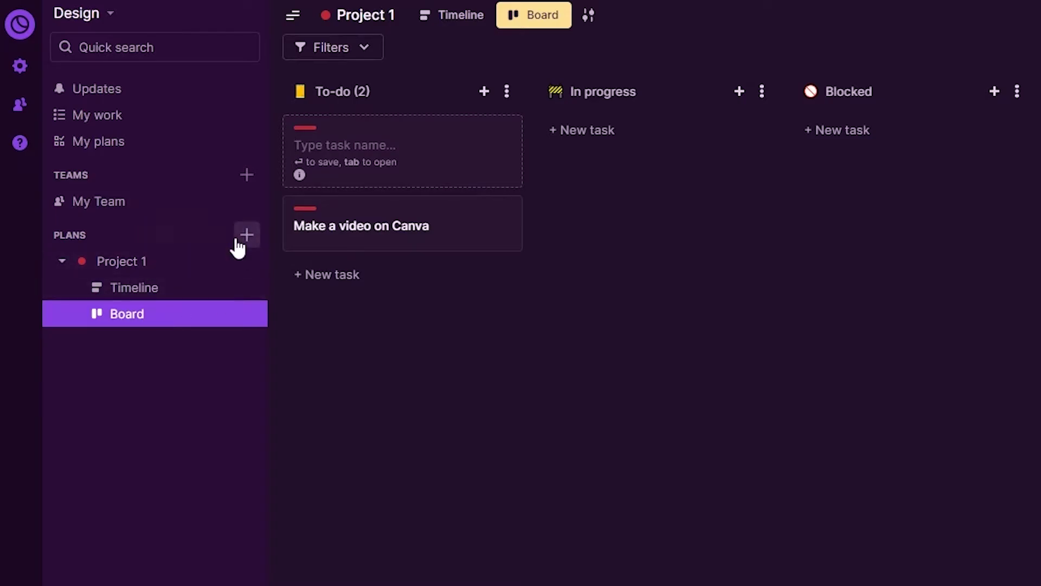
left_click(243, 237)
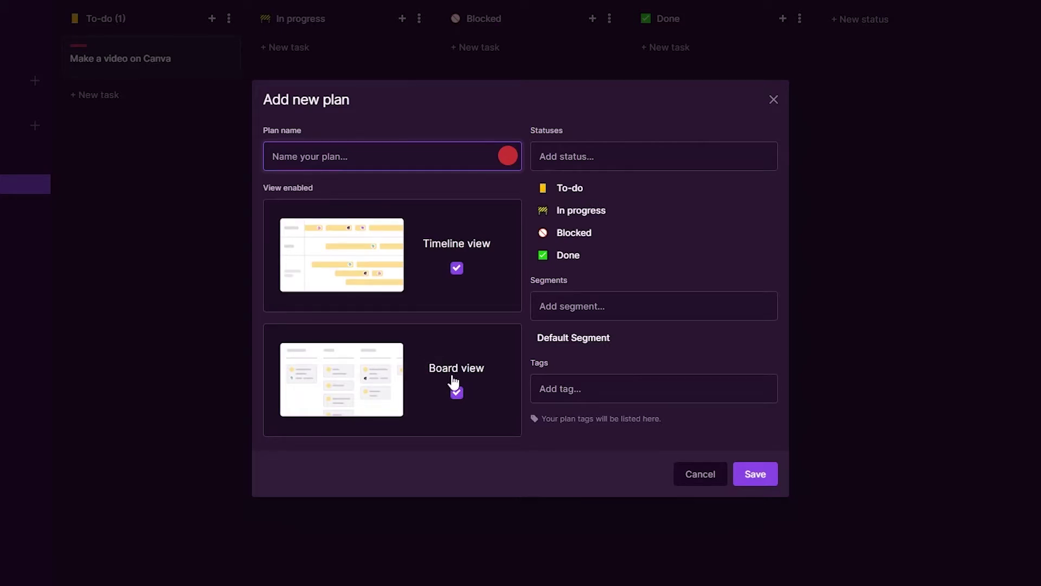
left_click(457, 269)
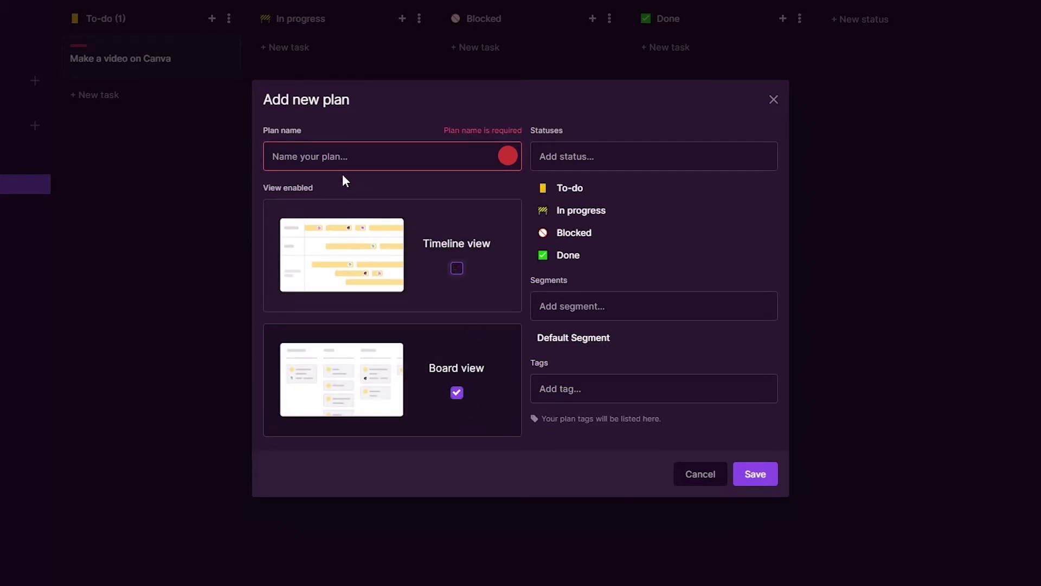
left_click(337, 157)
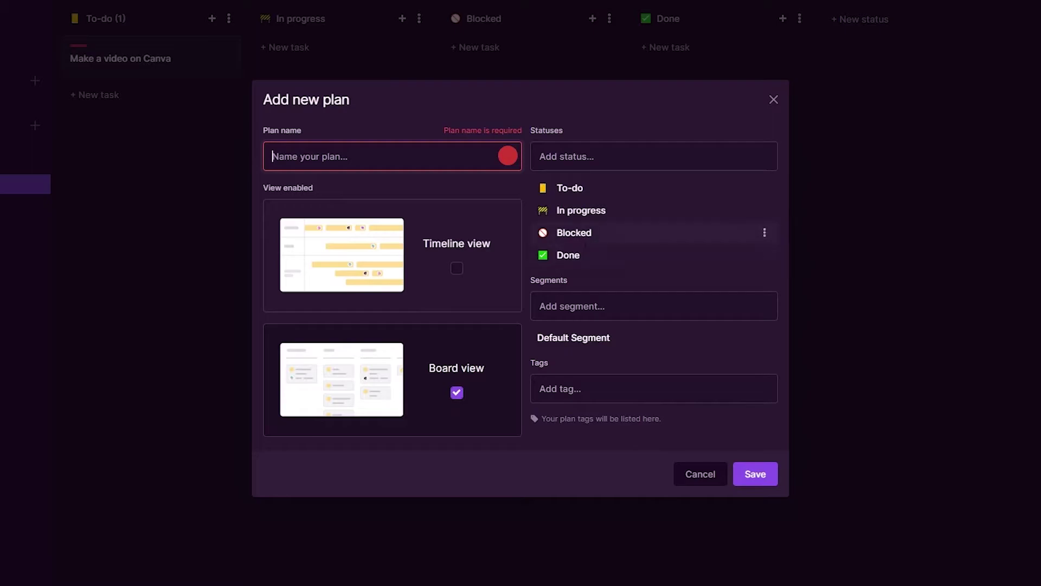
left_click(609, 191)
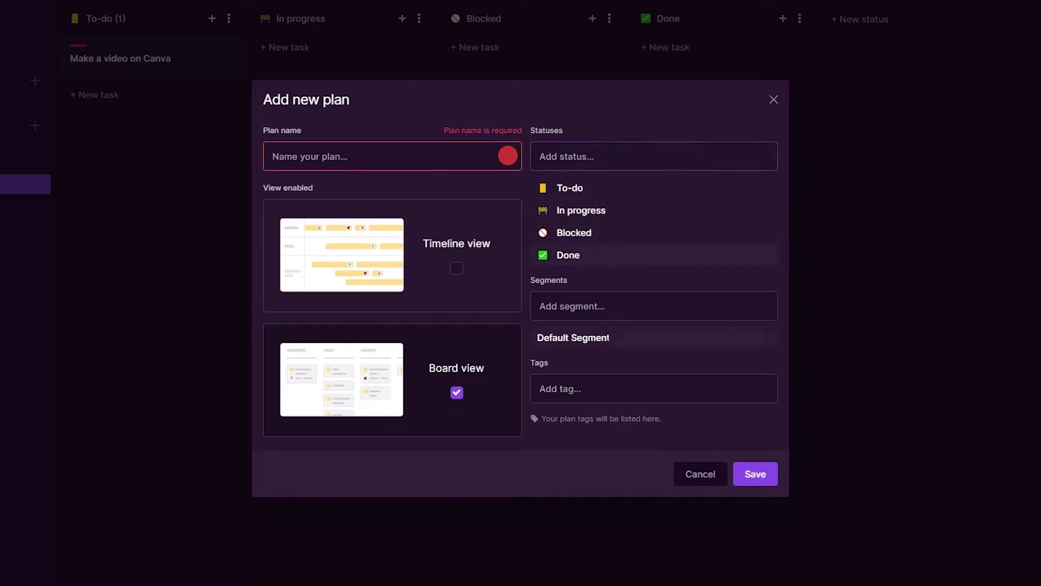
left_click(602, 315)
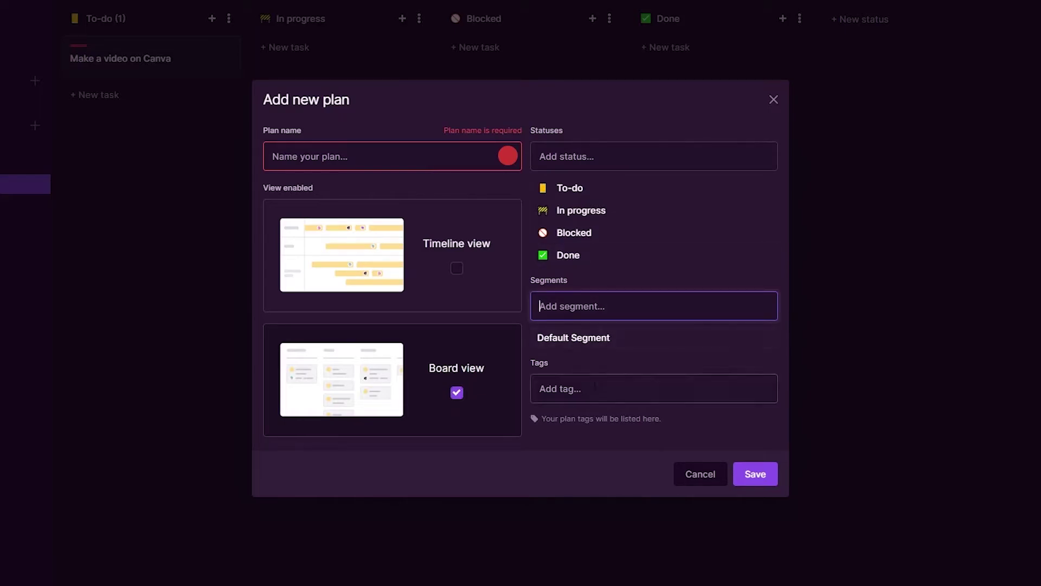
left_click(596, 382)
left_click(380, 158)
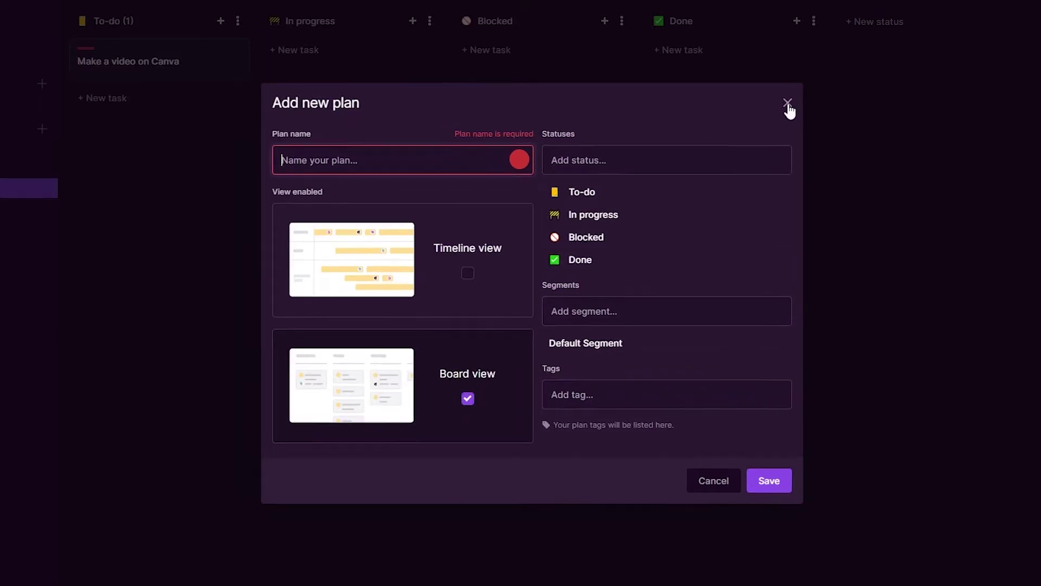
left_click(787, 104)
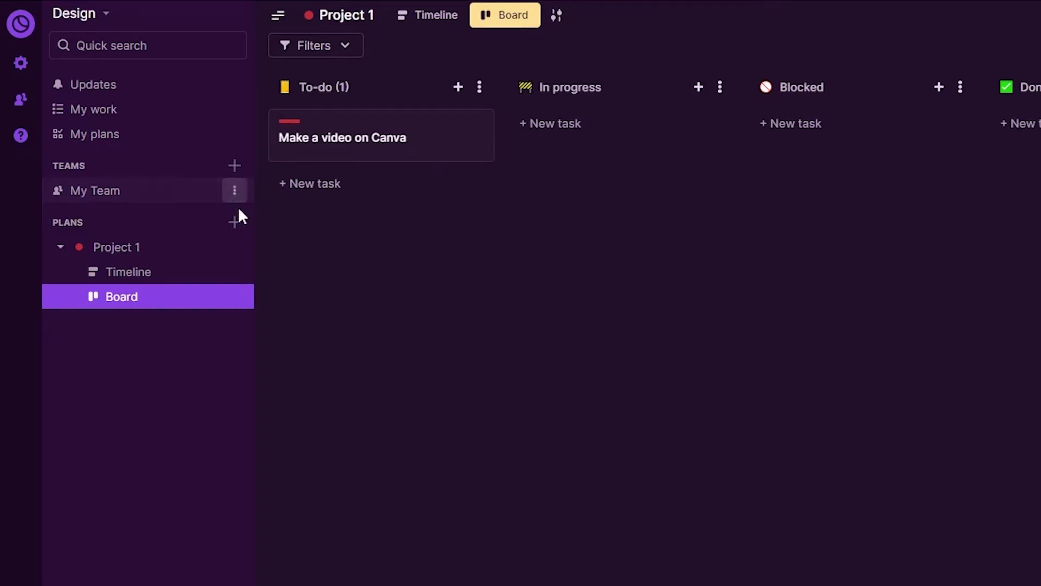
left_click(170, 190)
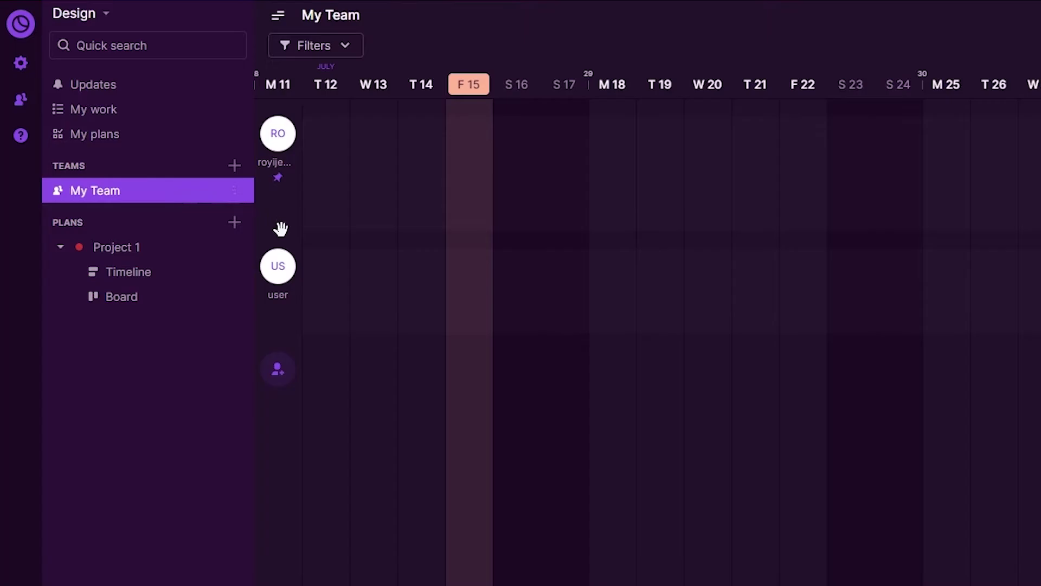
left_click(279, 370)
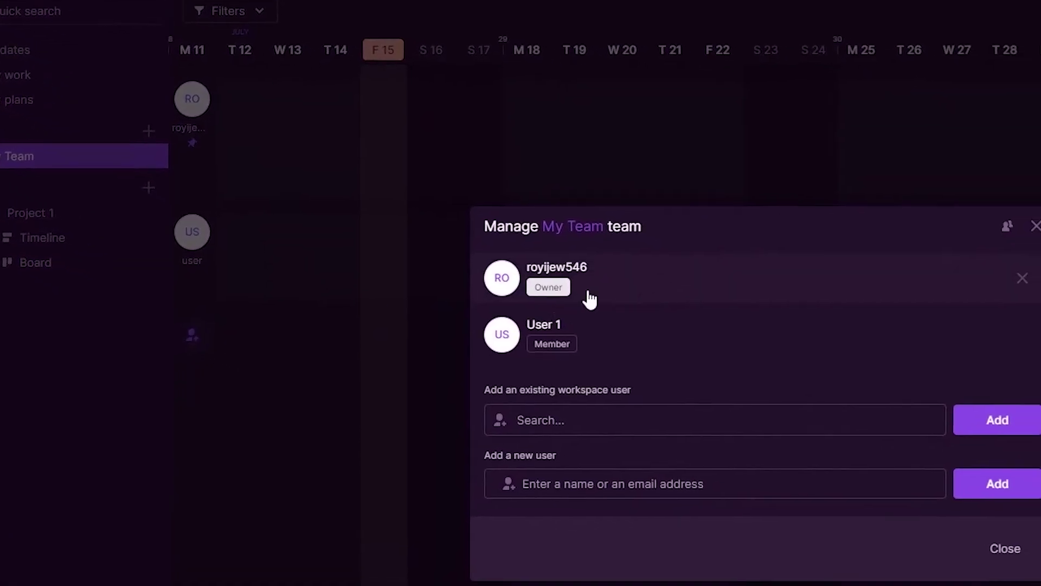
left_click(334, 321)
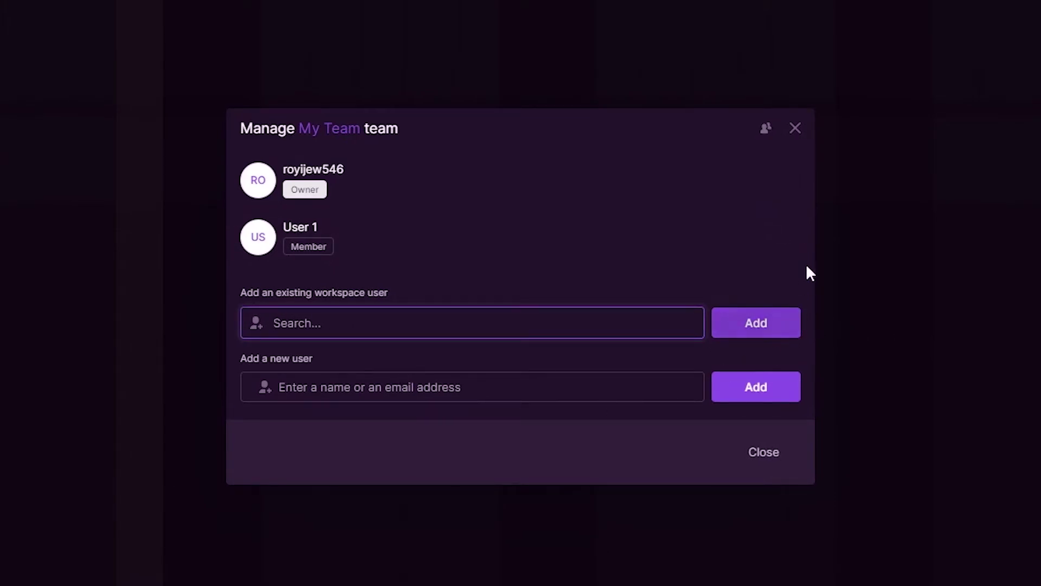
left_click(795, 130)
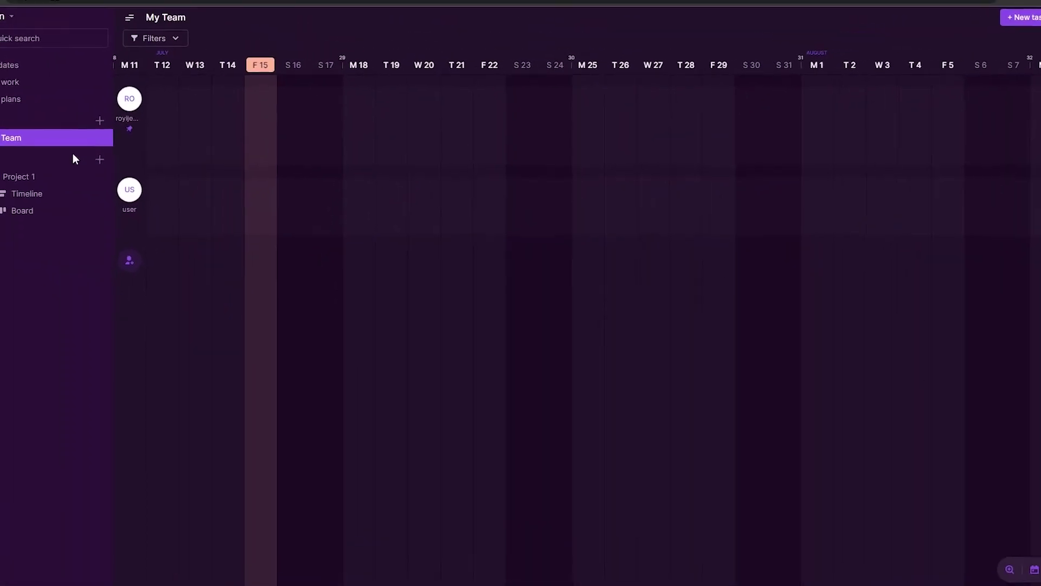
left_click(23, 211)
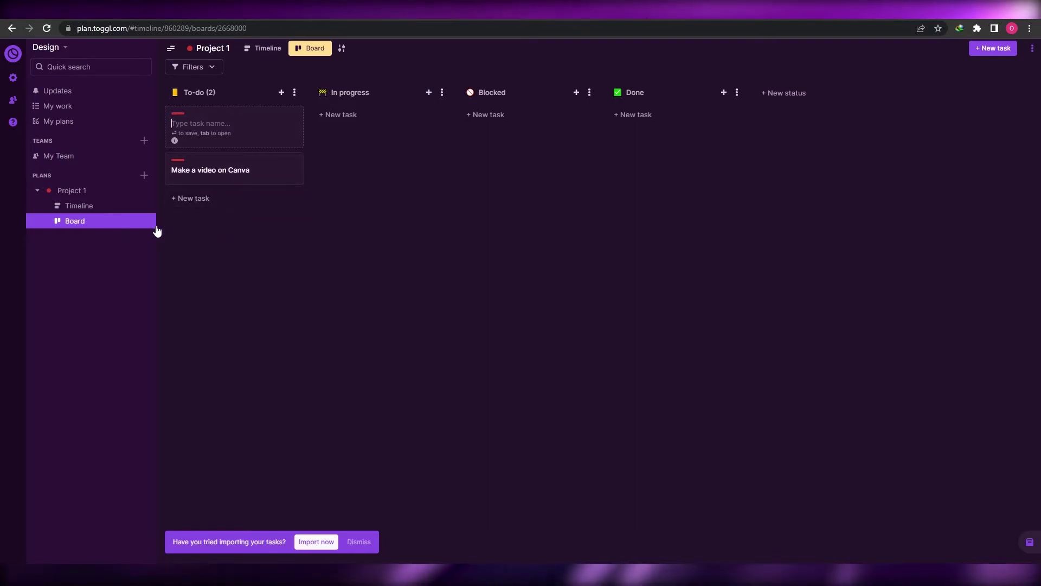
Step: Discard the empty task card and check the In progress status options
left_click(325, 168)
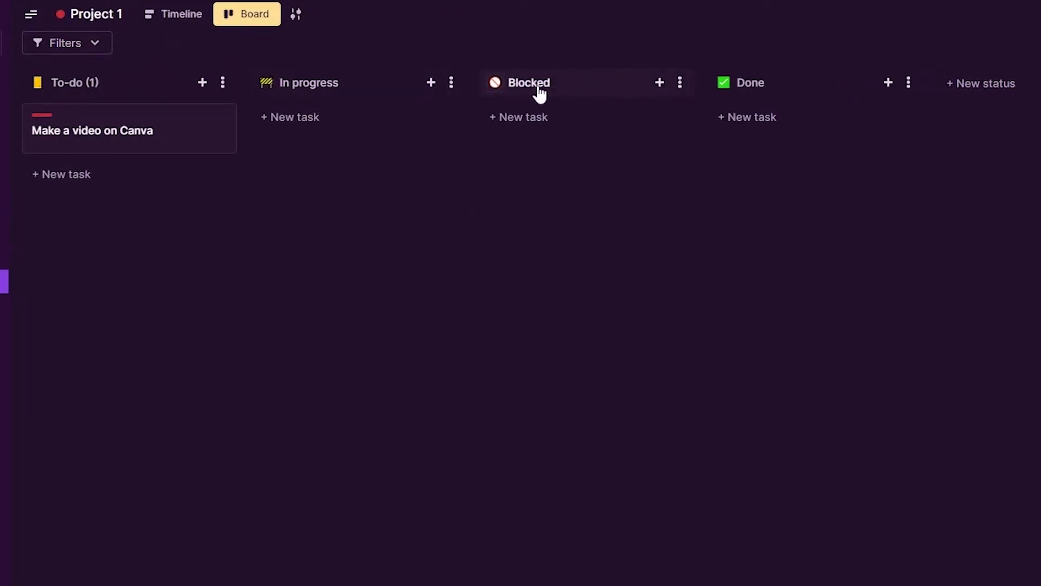
left_click(452, 82)
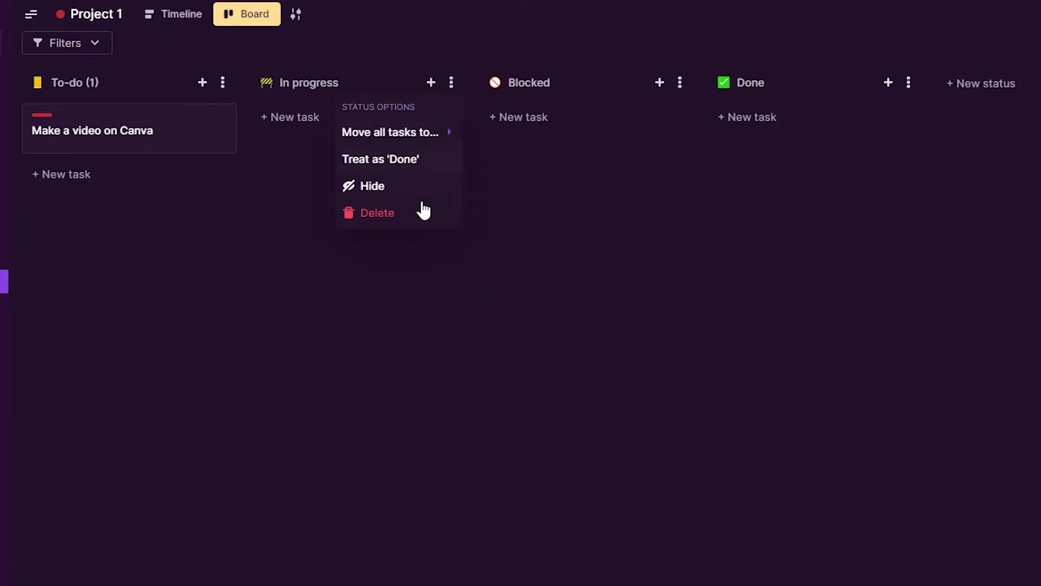
left_click(502, 211)
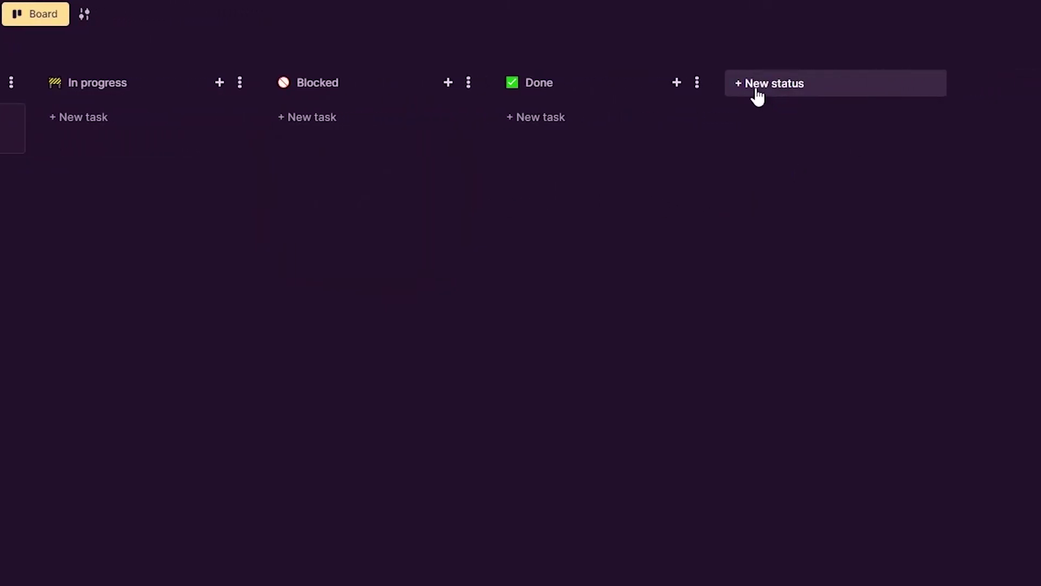
Step: Add a 'Reviewd' status column with an emoji icon and move Make a video on Canva to In progress
left_click(757, 97)
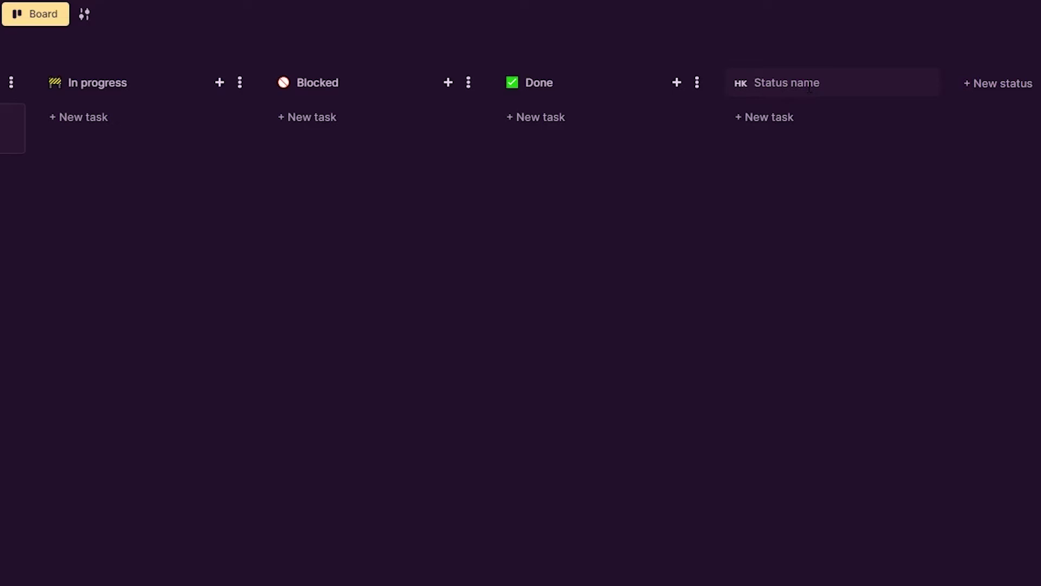
type("Reviewd")
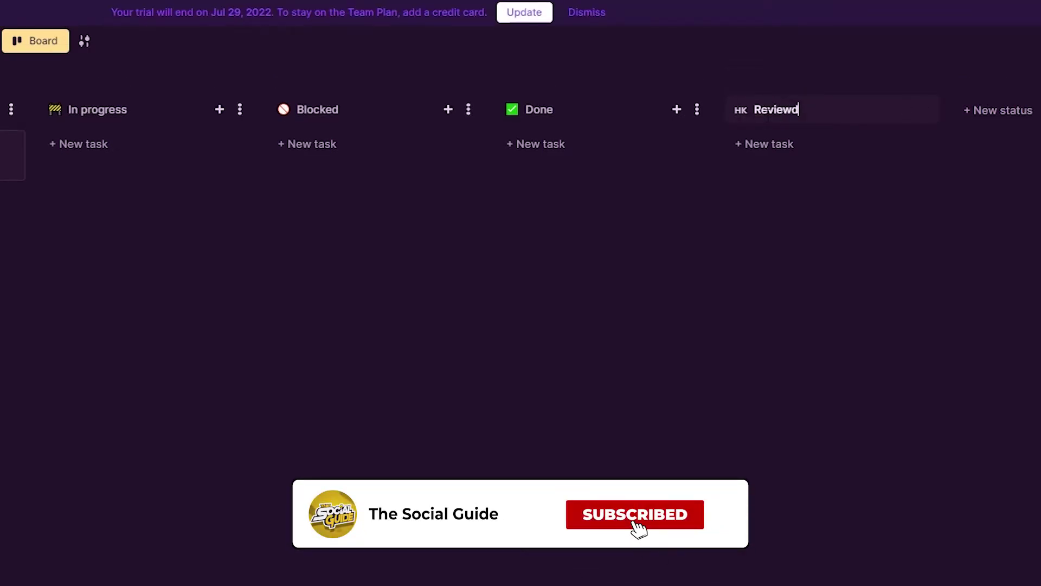
key("Return")
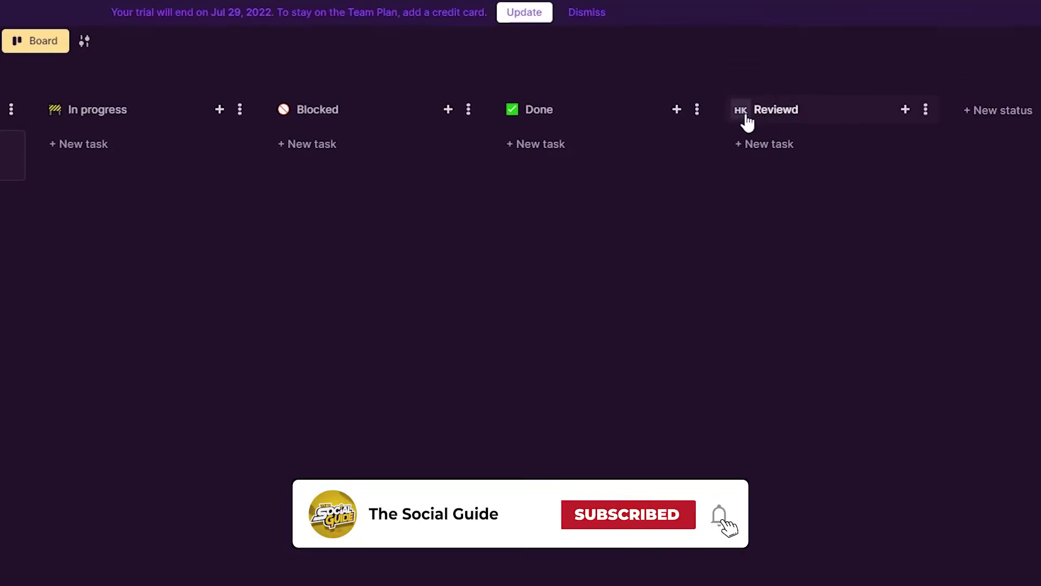
left_click(740, 111)
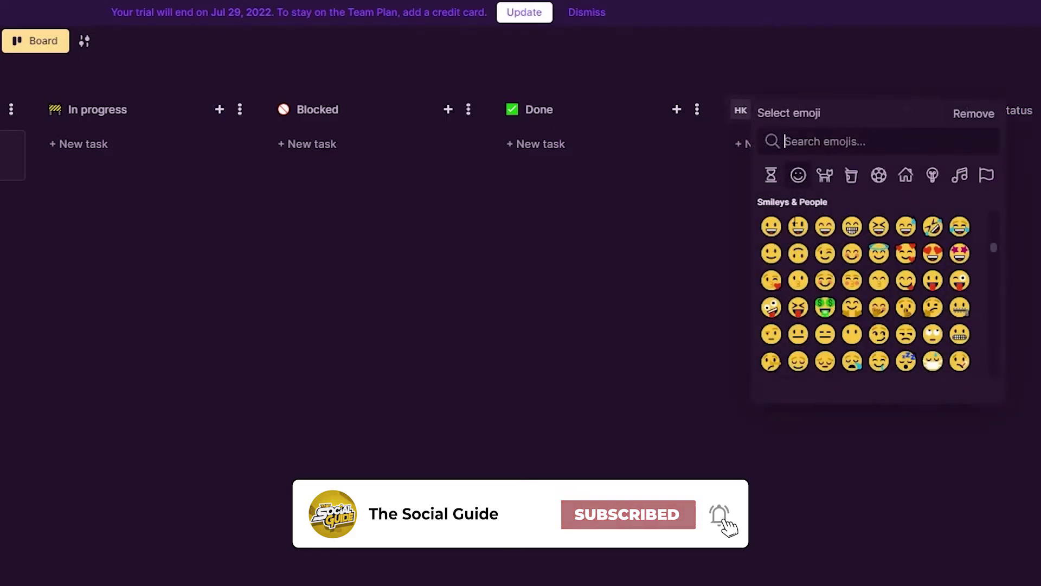
scroll(816, 301, "down", 5)
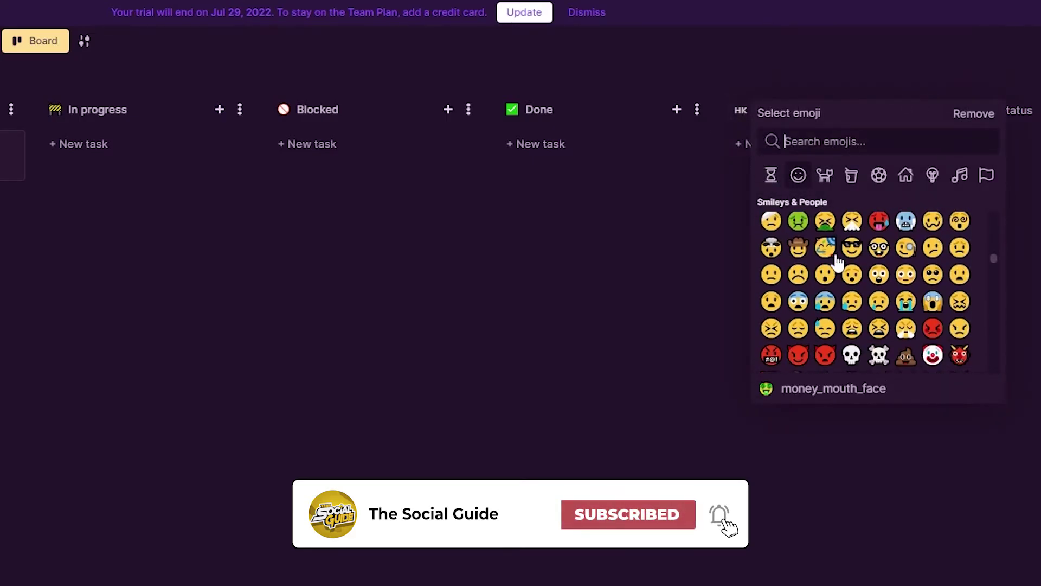
scroll(816, 304, "down", 20)
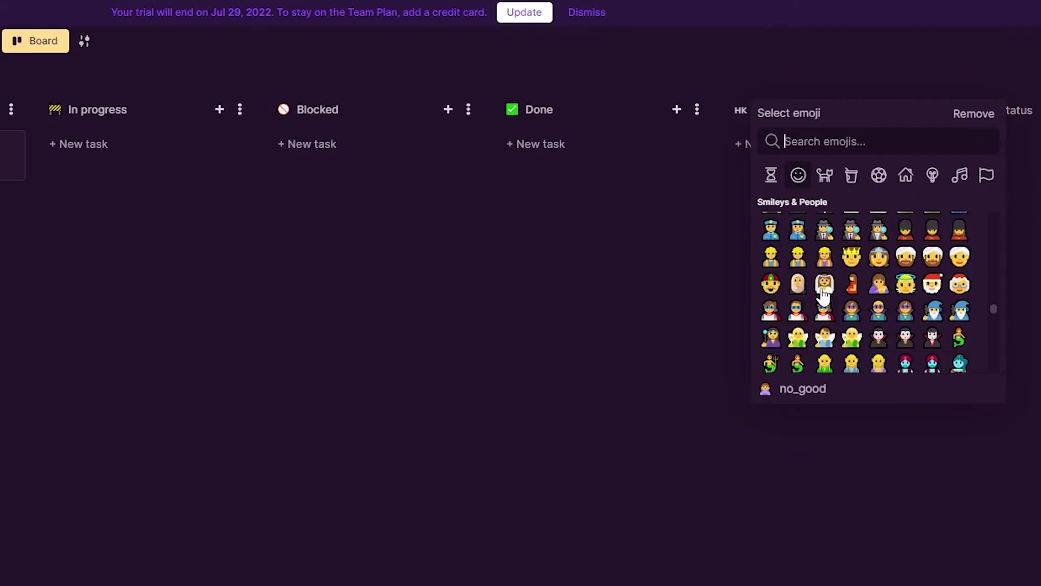
scroll(824, 293, "up", 20)
scroll(813, 277, "down", 10)
left_click(803, 264)
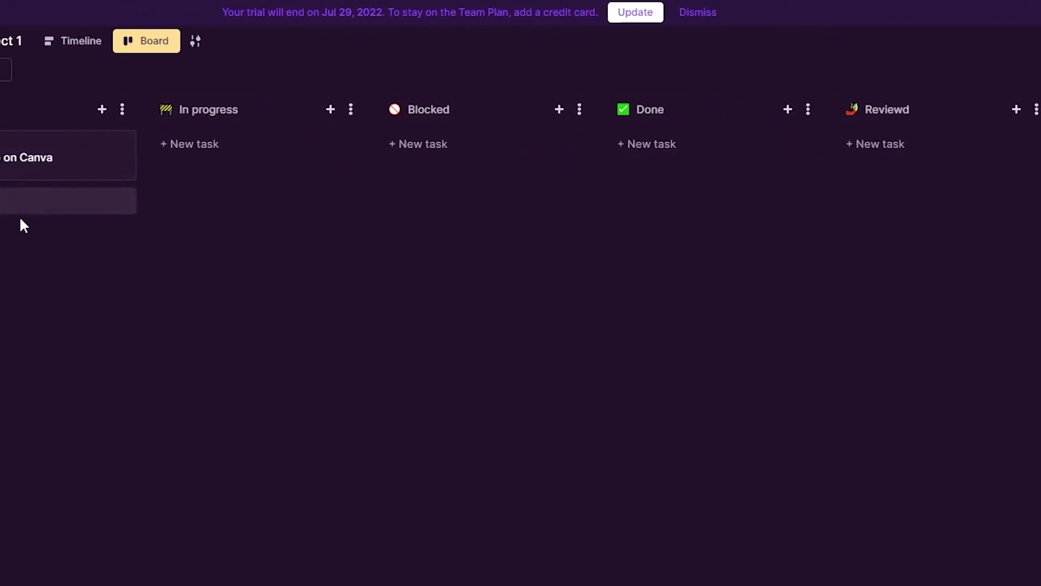
left_click_drag(40, 168, 309, 175)
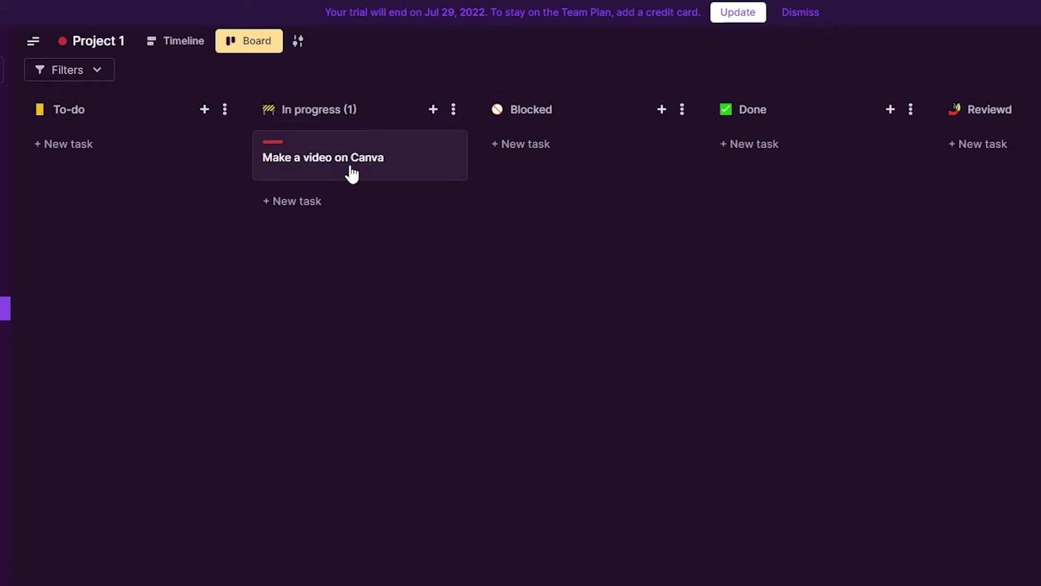
Step: Drag the Make a video on Canva card across In progress and Blocked into Done
mouse_move(352, 174)
left_mouse_down()
mouse_move(560, 169)
mouse_move(343, 156)
mouse_move(353, 156)
left_mouse_up()
left_click_drag(727, 140, 805, 156)
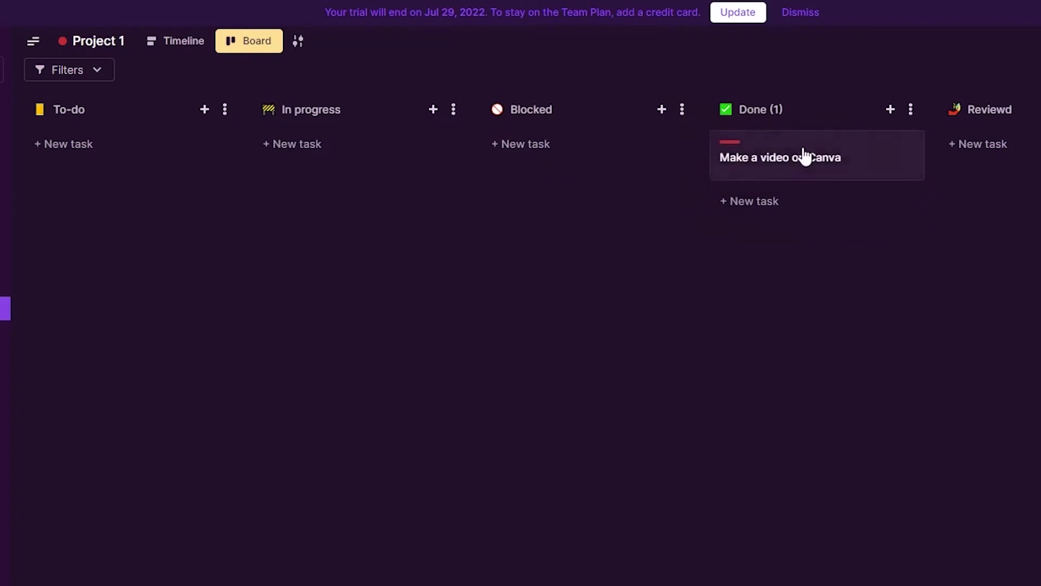
Step: Schedule the Make a video on Canva task for Jul 16 to Jul 17, 2022
left_click(752, 157)
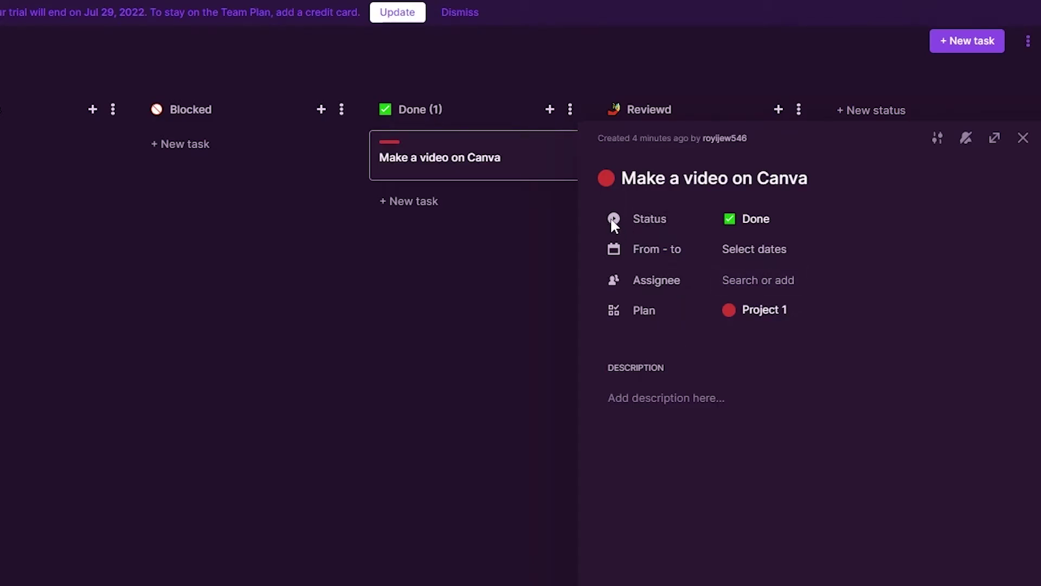
left_click(745, 257)
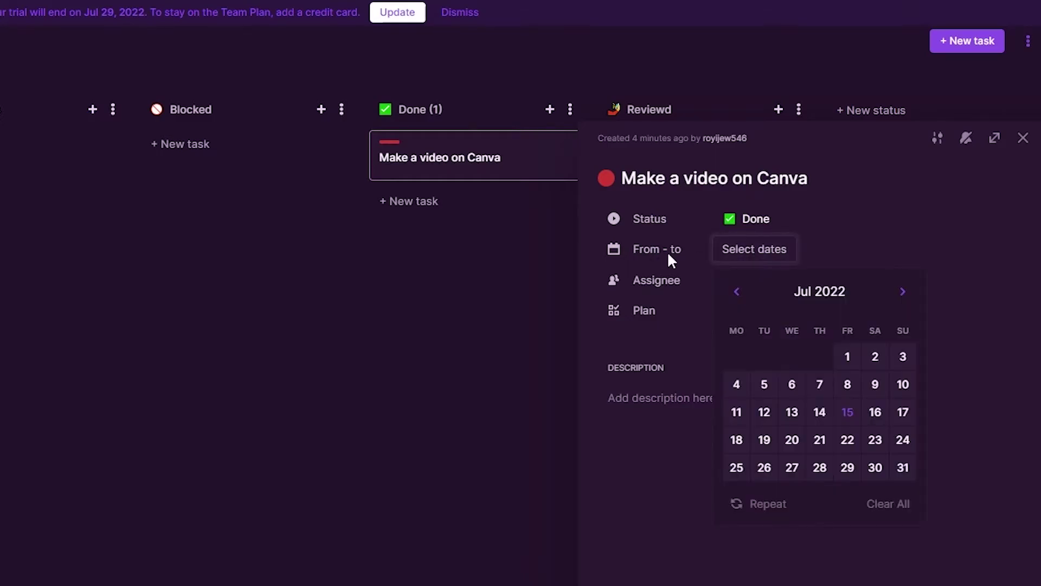
left_click(875, 414)
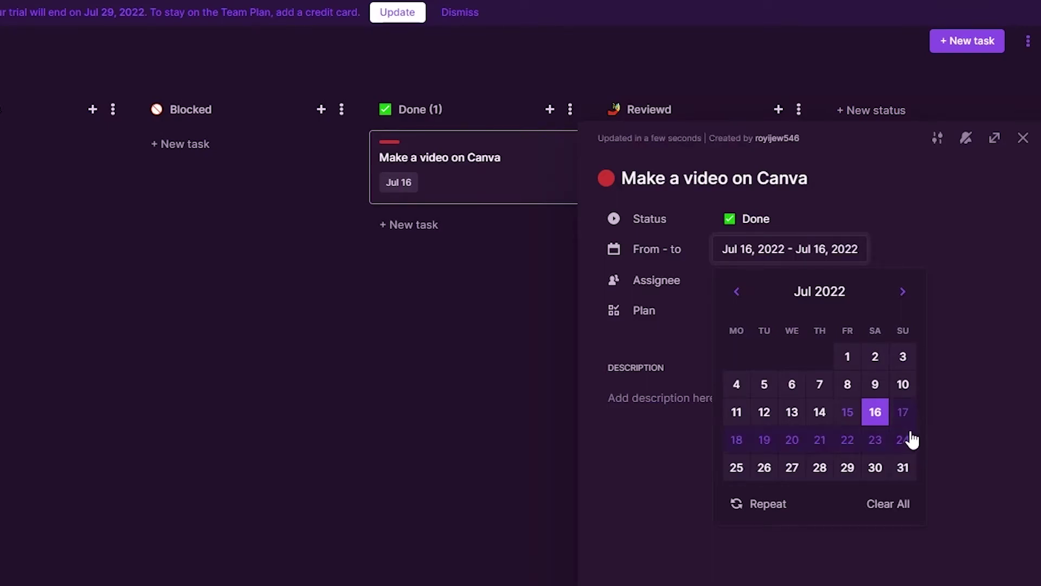
left_click(946, 290)
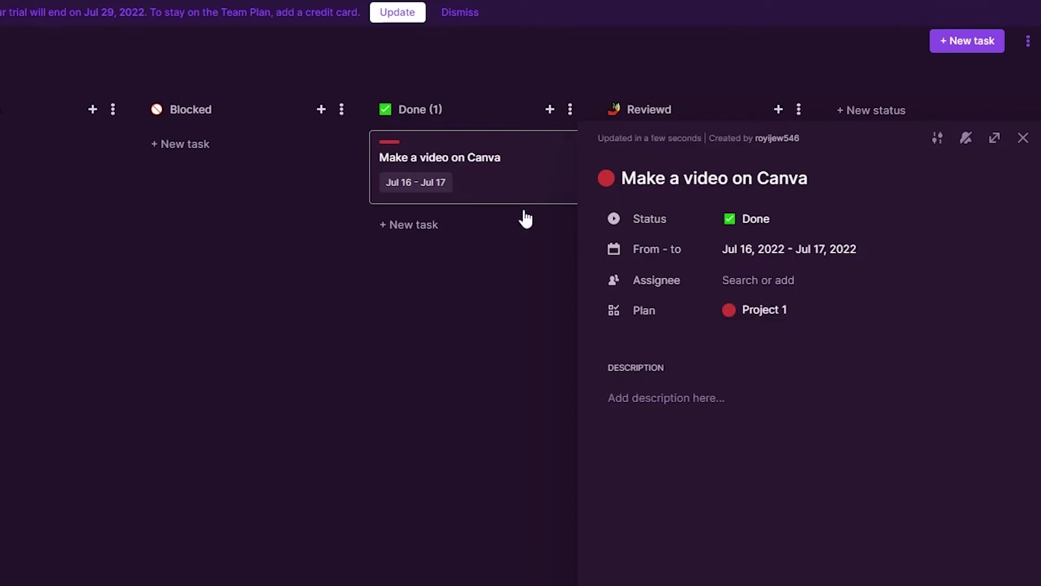
Step: Assign the task to User 1, then click into its description and scroll down
left_click(749, 277)
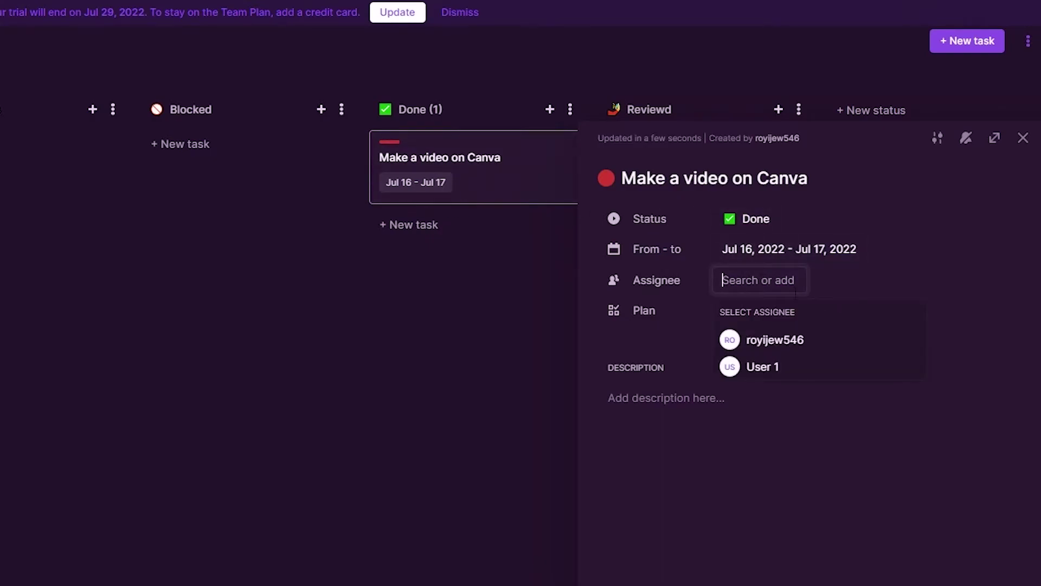
left_click(782, 375)
left_click(758, 447)
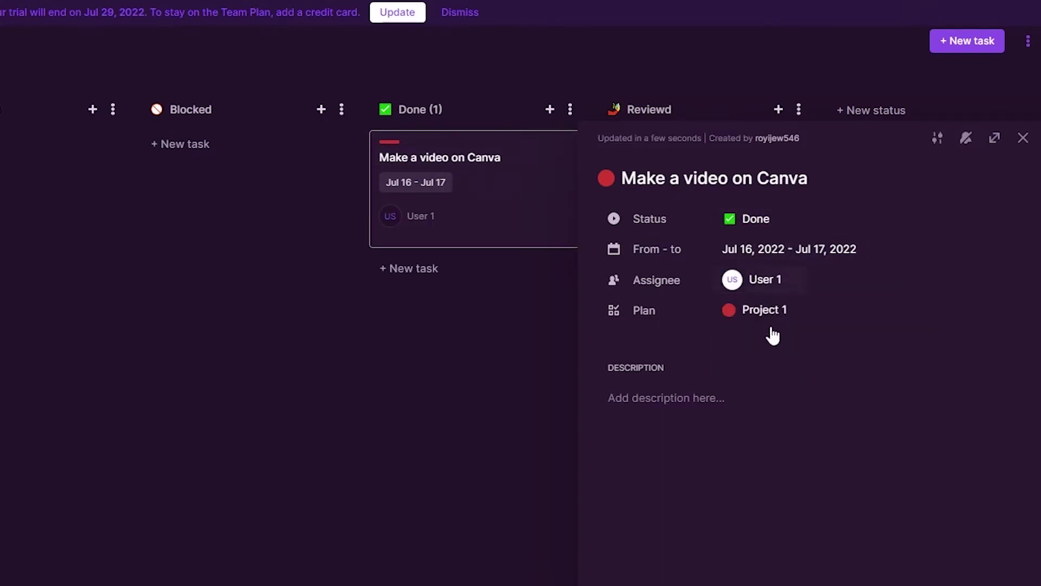
left_click(678, 390)
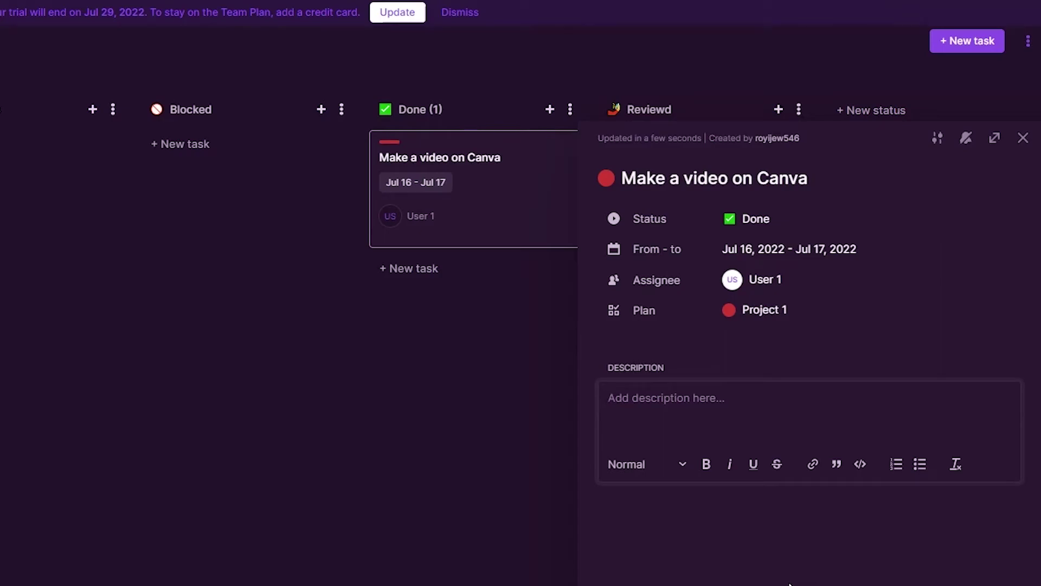
scroll(552, 120, "down", 4)
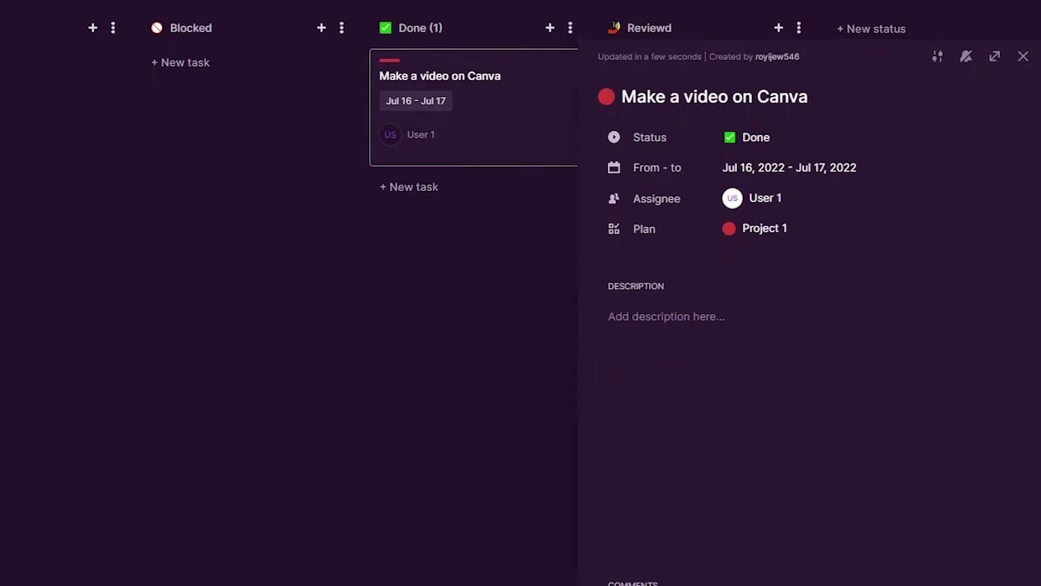
scroll(551, 120, "down", 3)
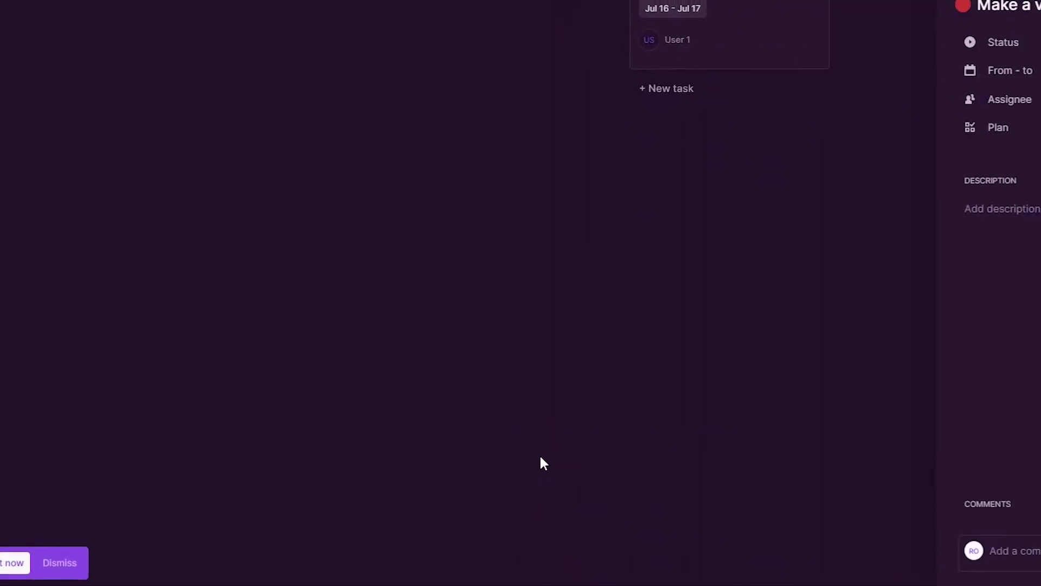
Step: Close the task details and drag the card toward Done, dropping it back in Reviewd
left_click(186, 424)
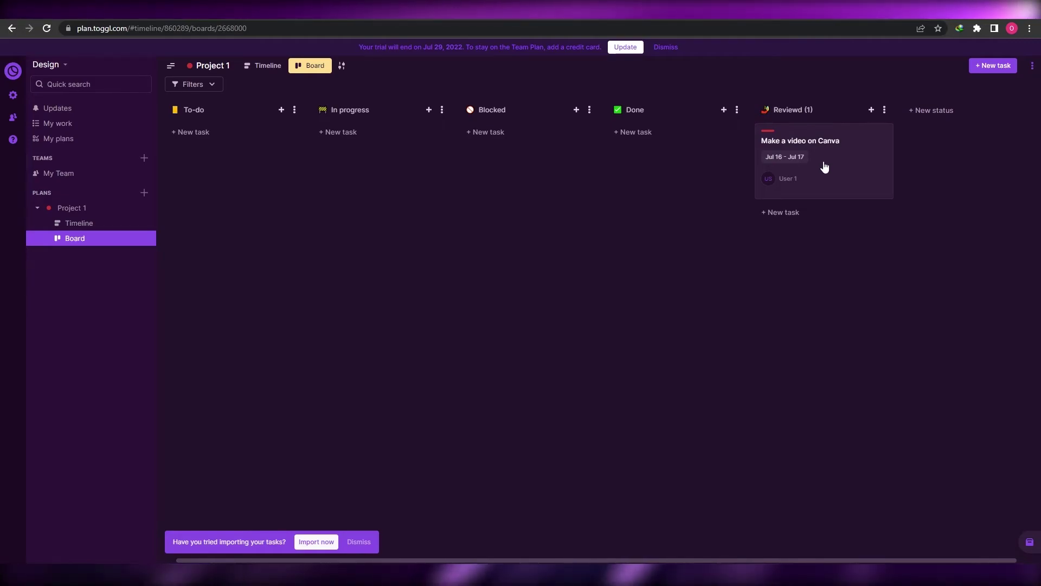
left_click_drag(823, 168, 656, 155)
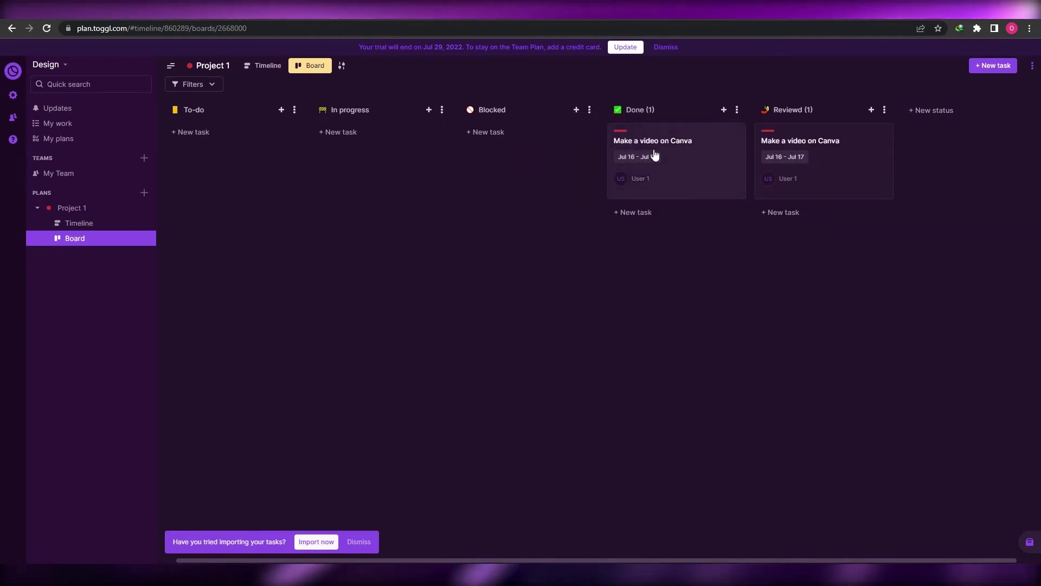
left_click_drag(818, 139, 96, 145)
Step: Go to My work and dismiss the welcome, overview and time-period navigation tips
left_click(96, 145)
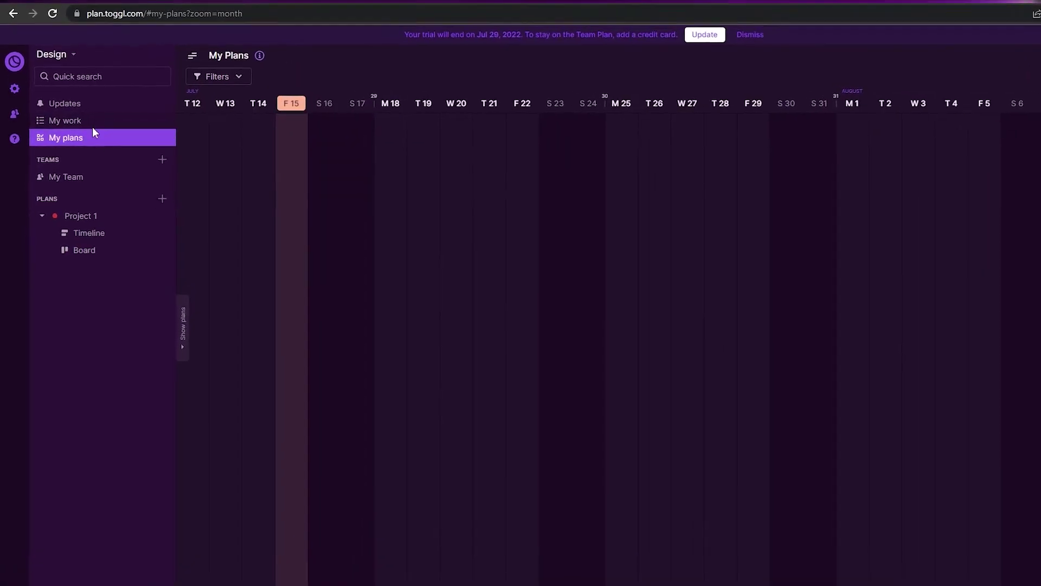
left_click(89, 123)
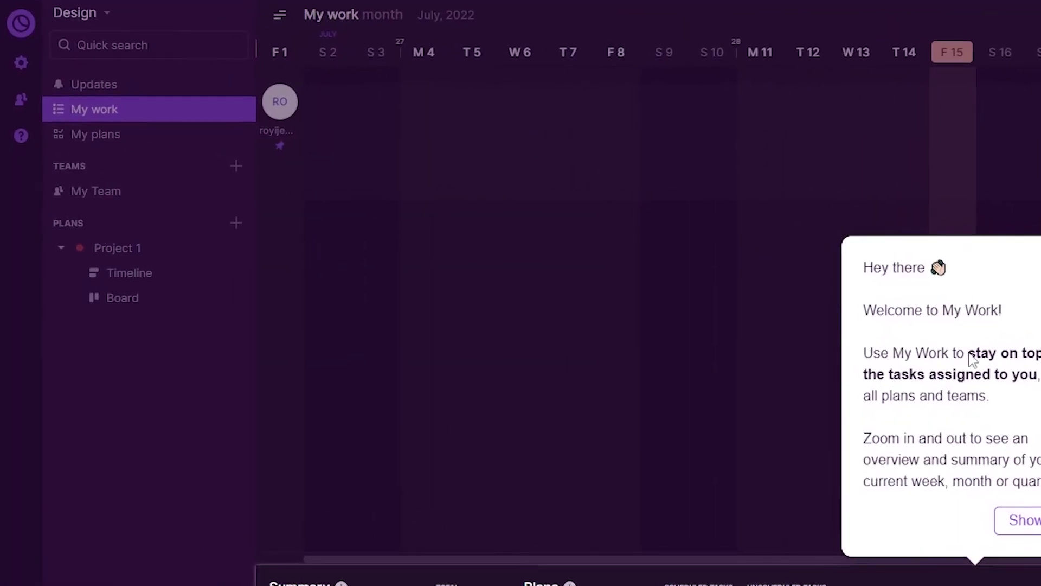
left_click(1023, 520)
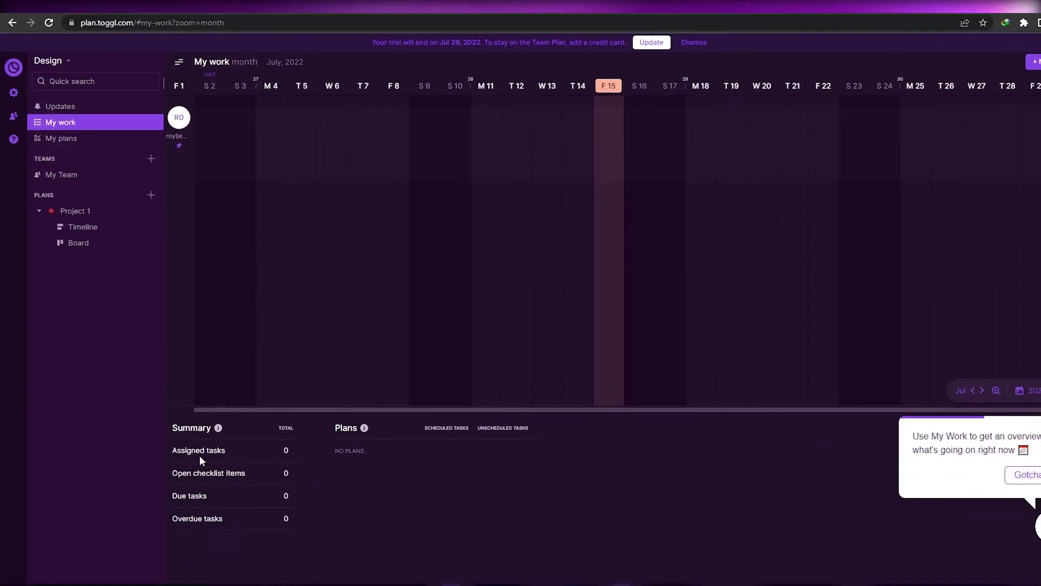
left_click_drag(172, 450, 243, 450)
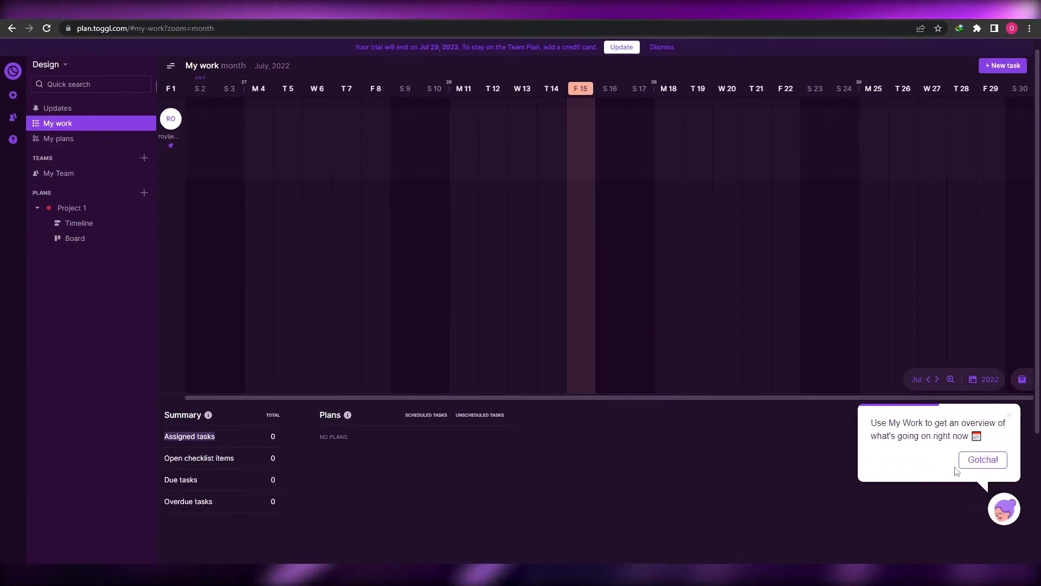
left_click(983, 460)
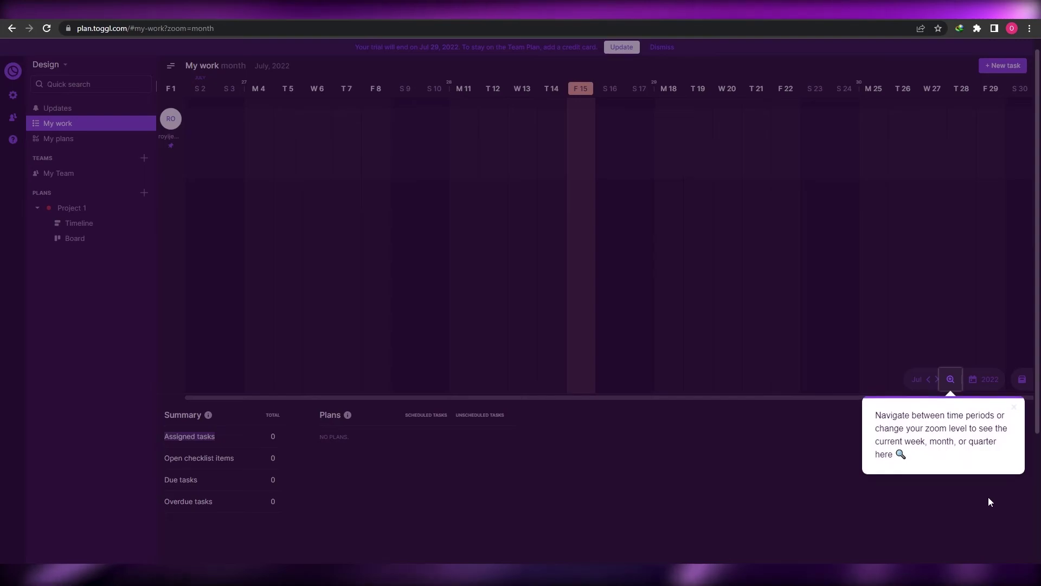
left_click(988, 497)
Step: Highlight the zero Summary counts through Due tasks, then return to the timeline
left_click_drag(160, 438, 164, 413)
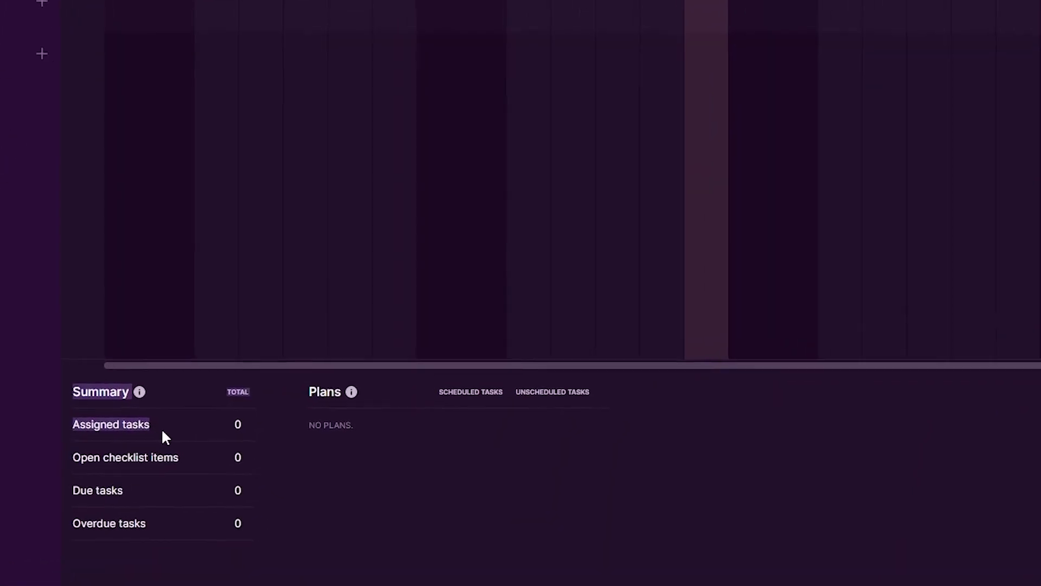
left_click(186, 458)
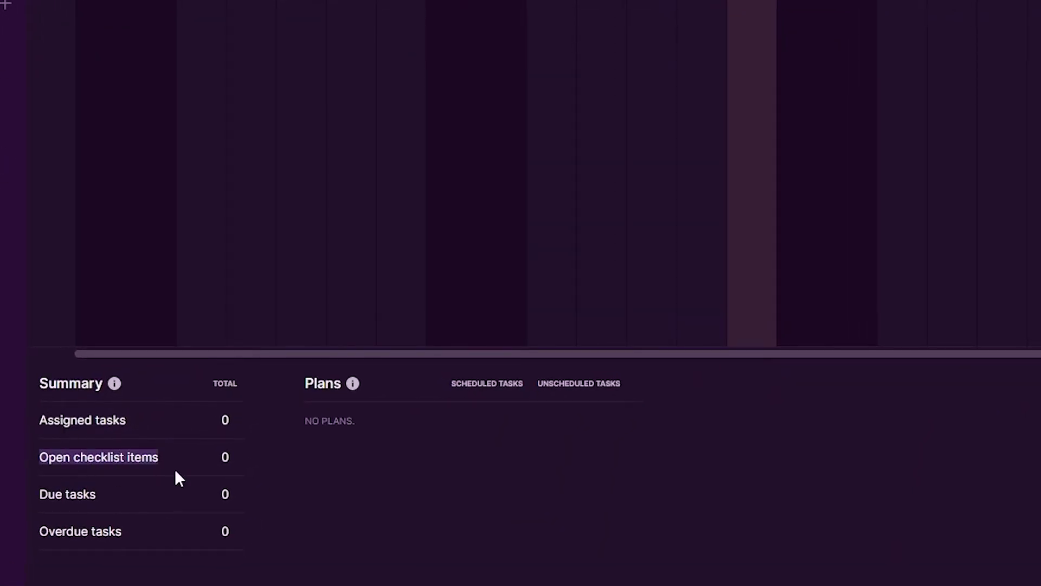
left_click_drag(35, 490, 144, 518)
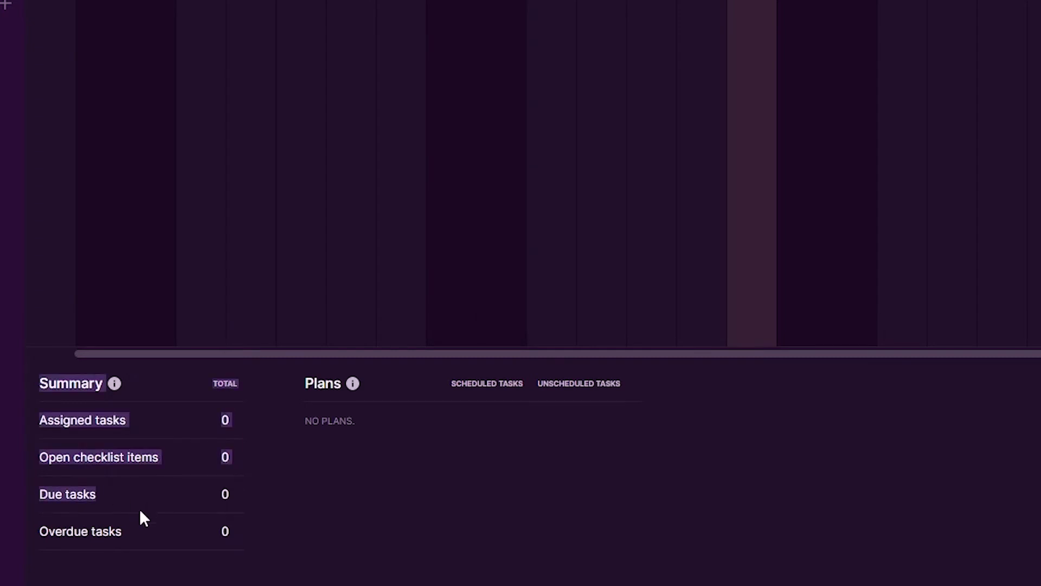
left_click(139, 534)
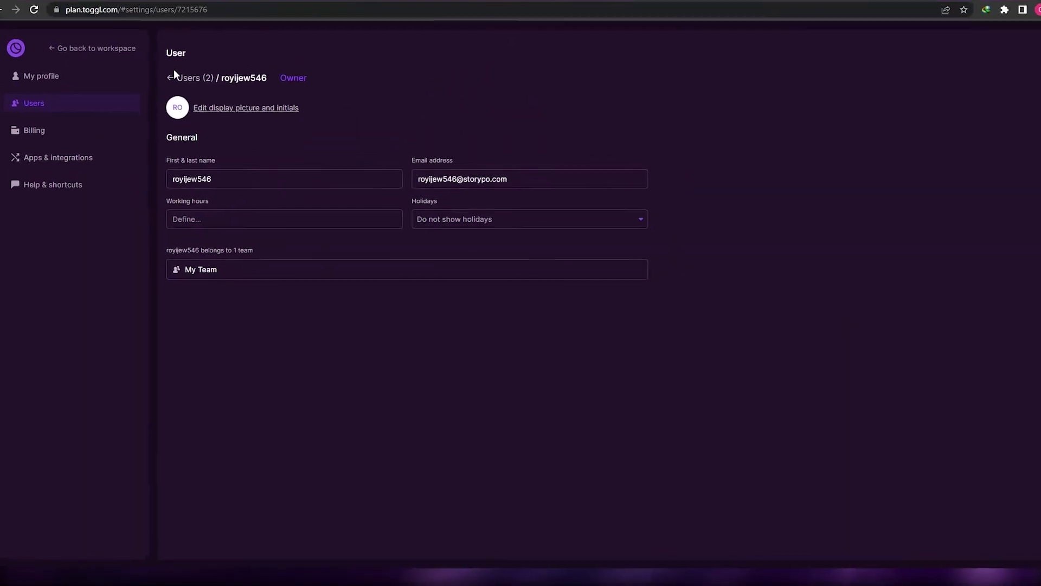
left_click(179, 78)
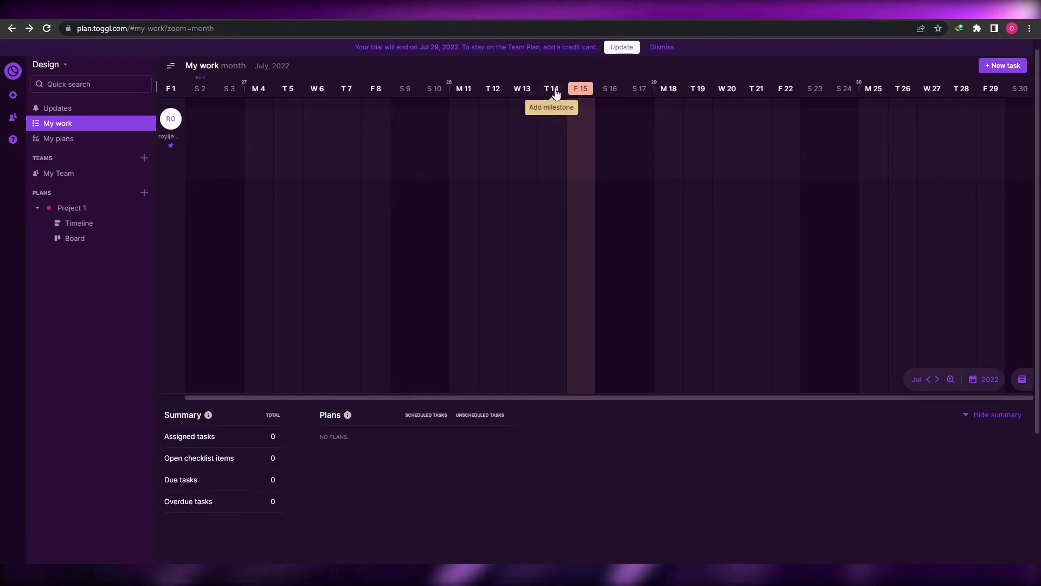
left_click(556, 93)
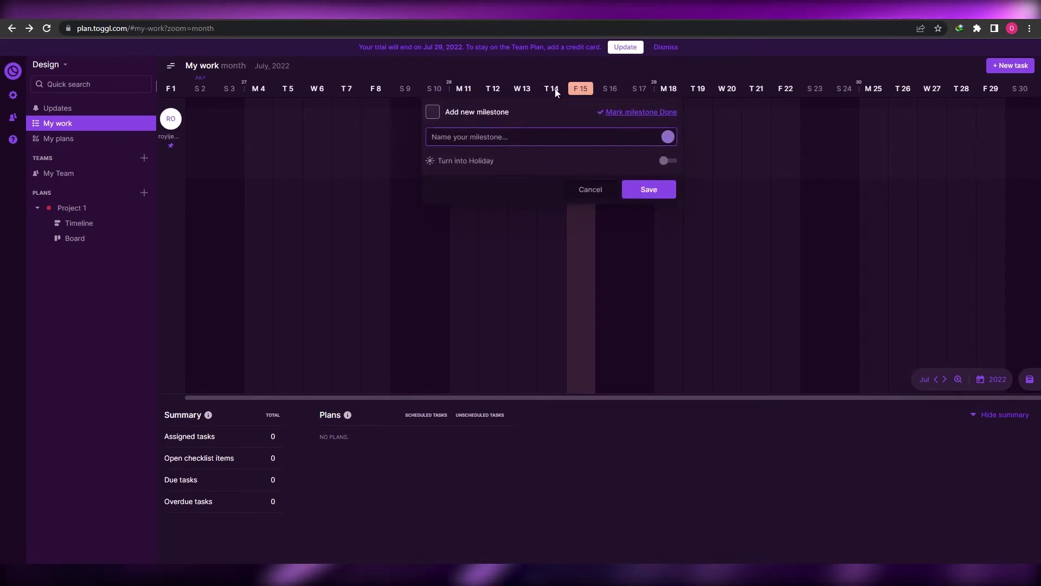
left_click(502, 90)
left_click(373, 91)
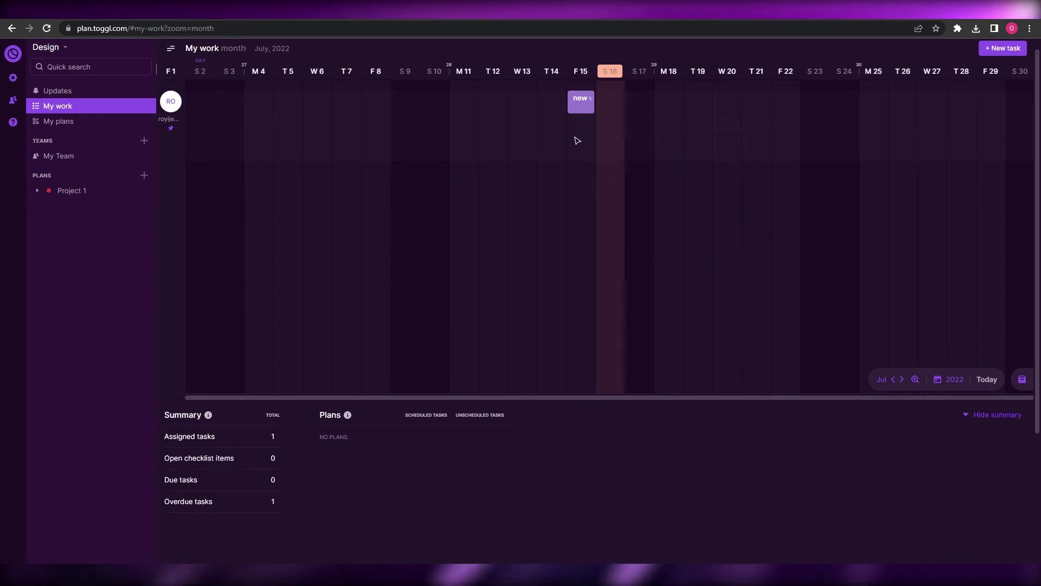
left_click(589, 76)
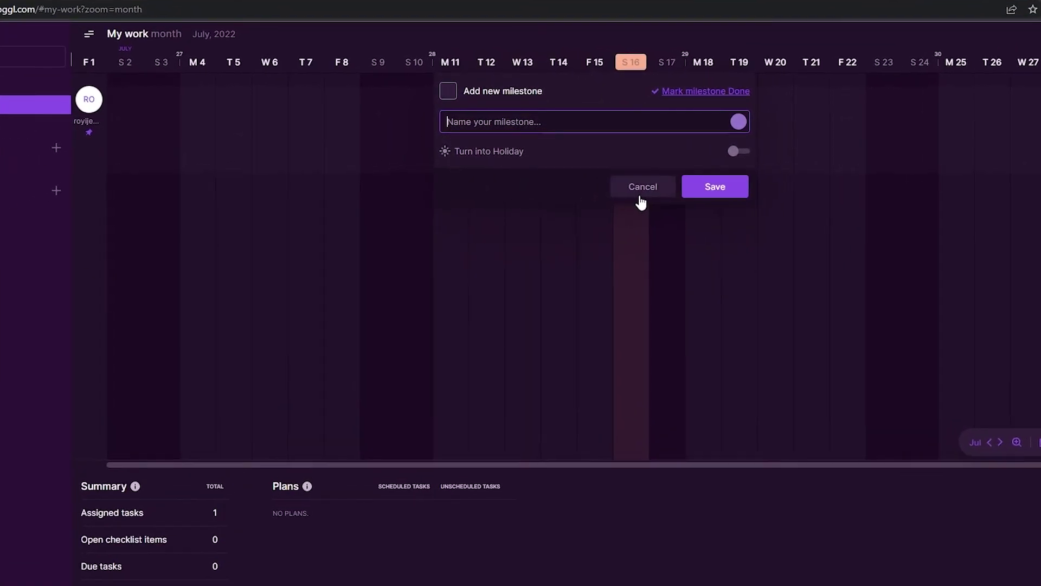
left_click(605, 158)
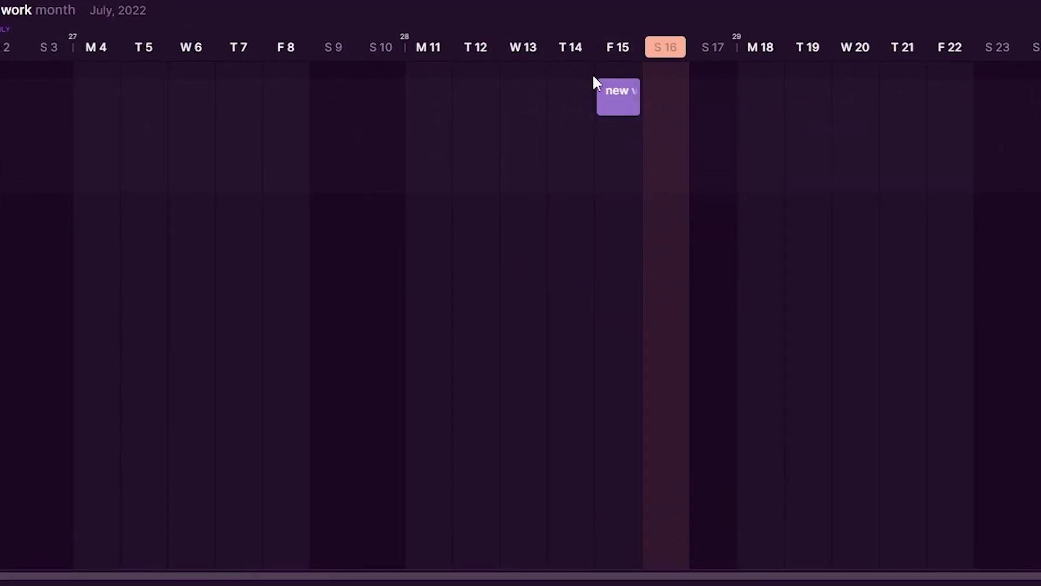
left_click(619, 108)
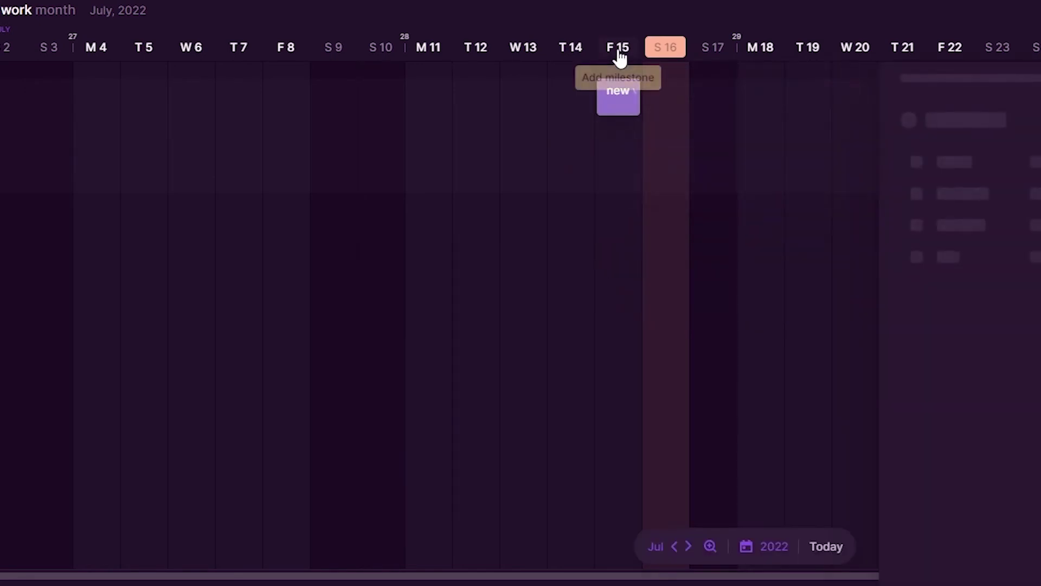
left_click(619, 50)
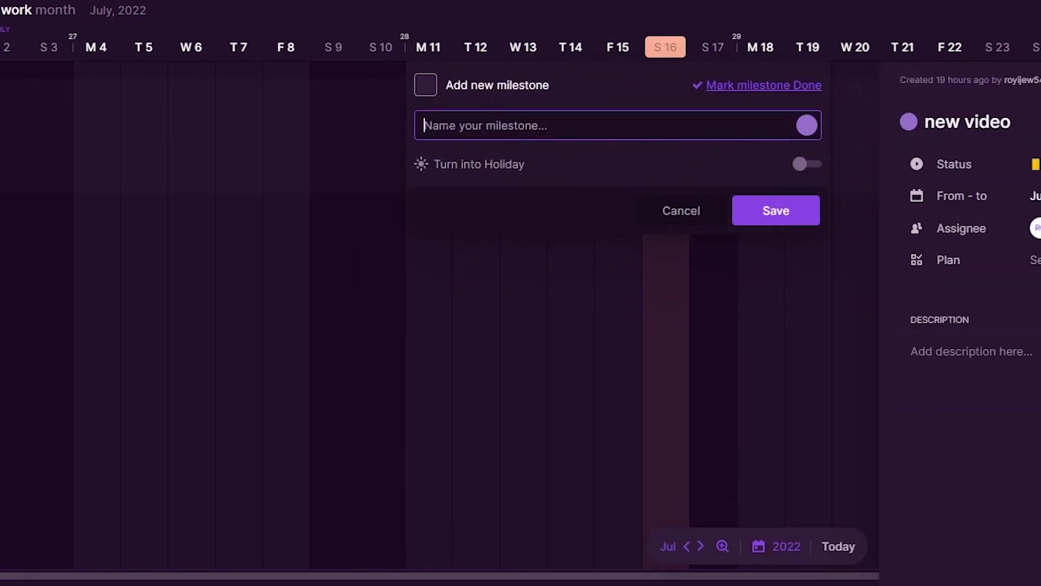
left_click(731, 253)
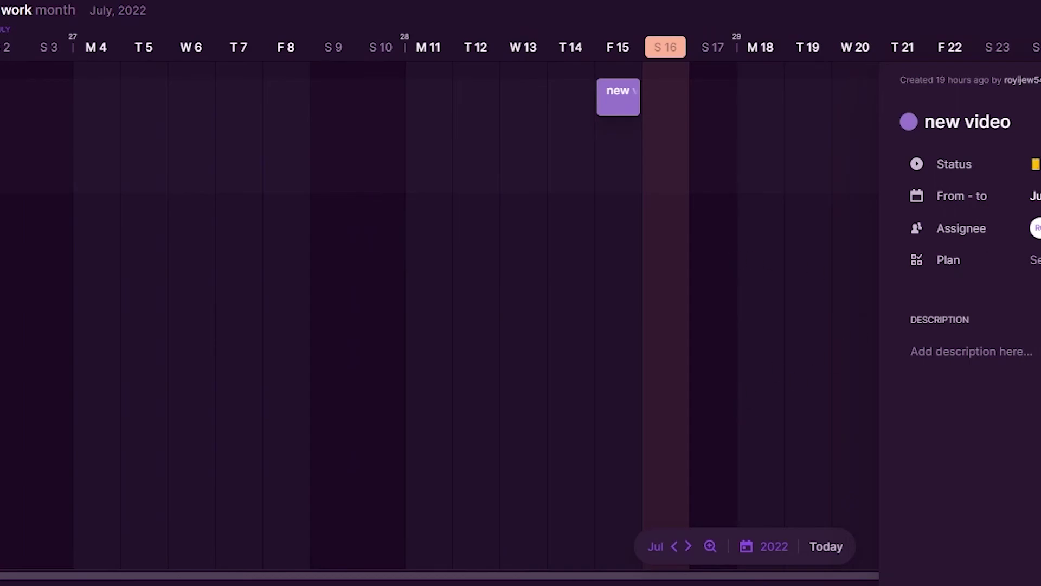
left_click(803, 276)
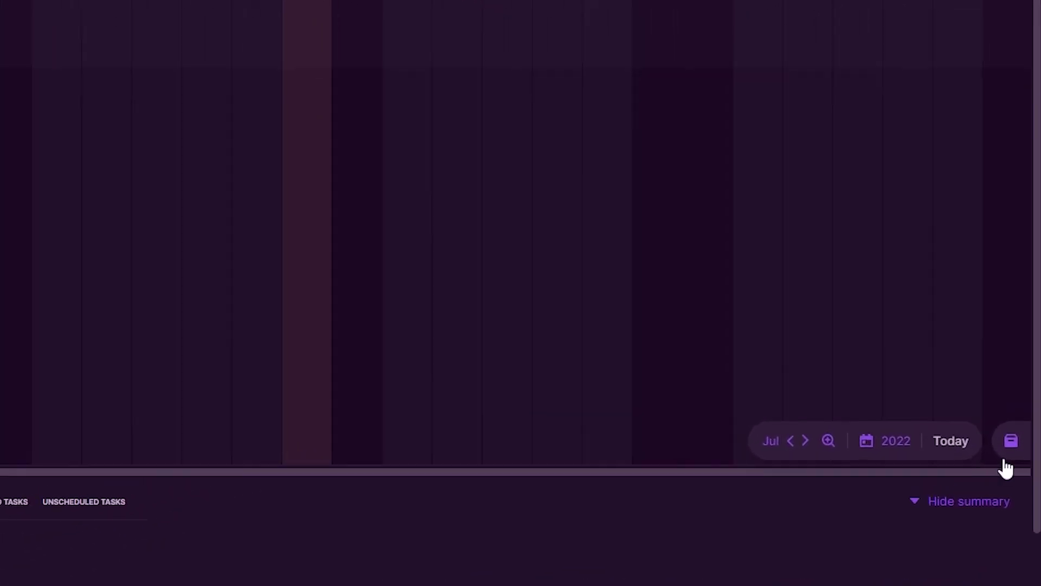
left_click(900, 443)
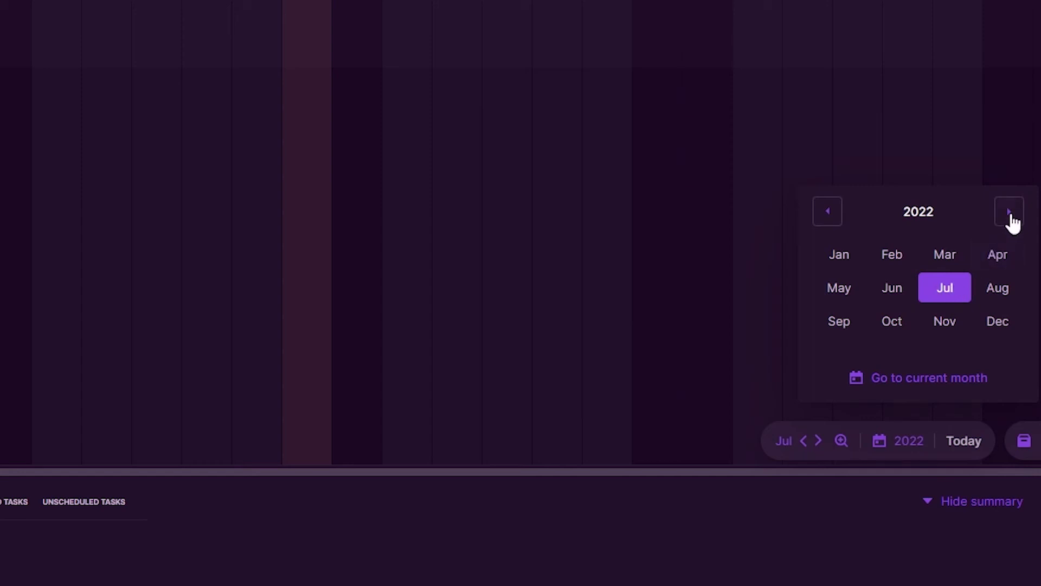
left_click(945, 287)
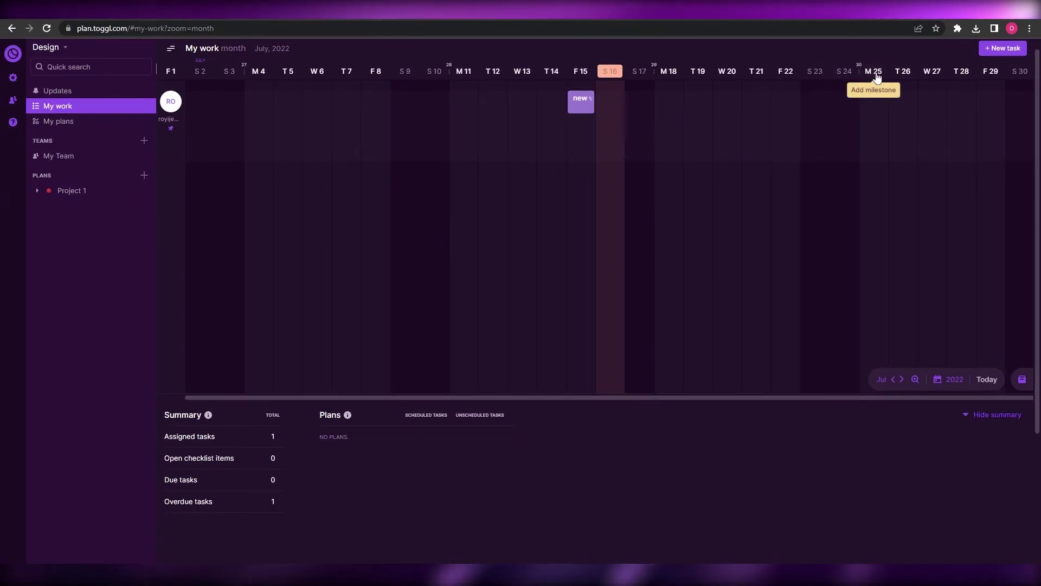
Step: Add a done milestone 'complete by the end of the month' on Monday July 25
left_click(877, 77)
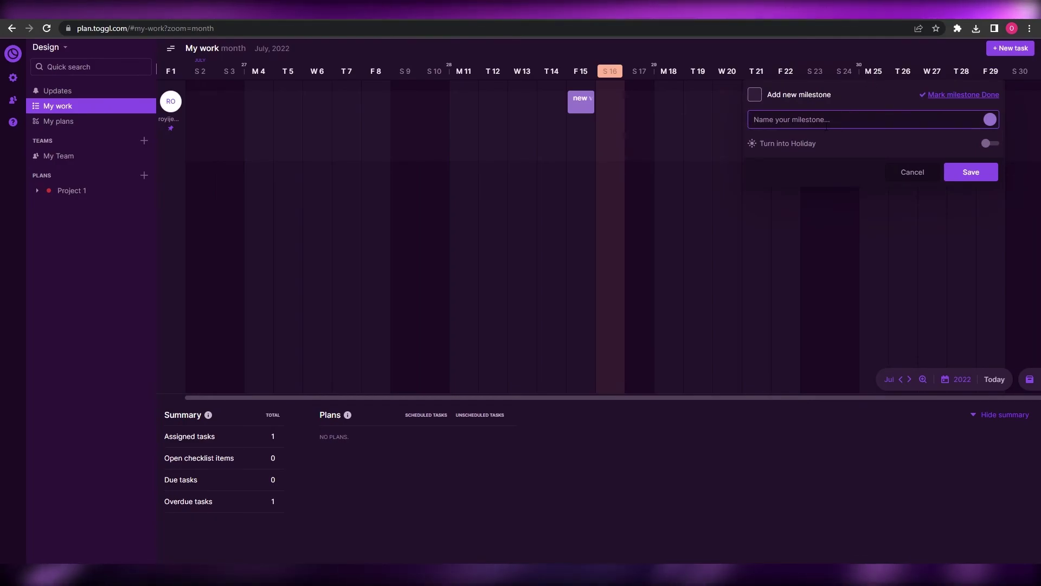
type("complete by the end of the month")
left_click(757, 98)
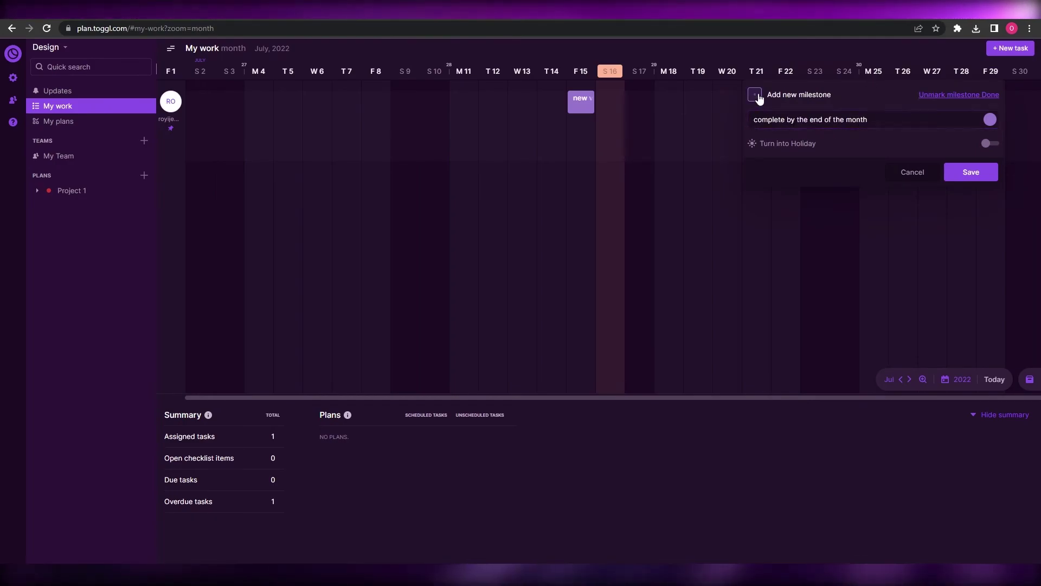
left_click(976, 176)
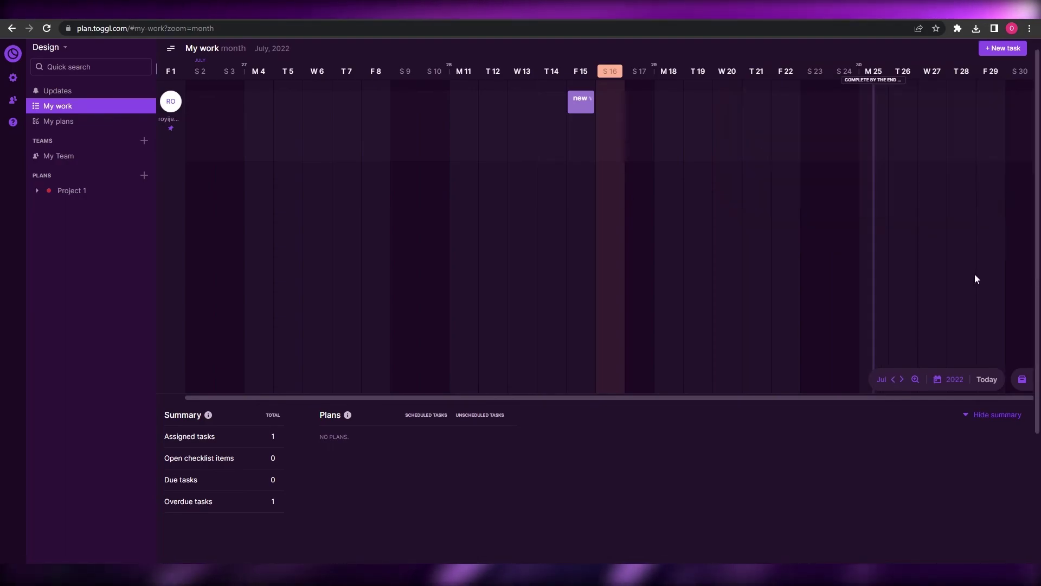
Step: Discard a stray blank task on July 25 and close the milestone editor without changes
left_click(875, 93)
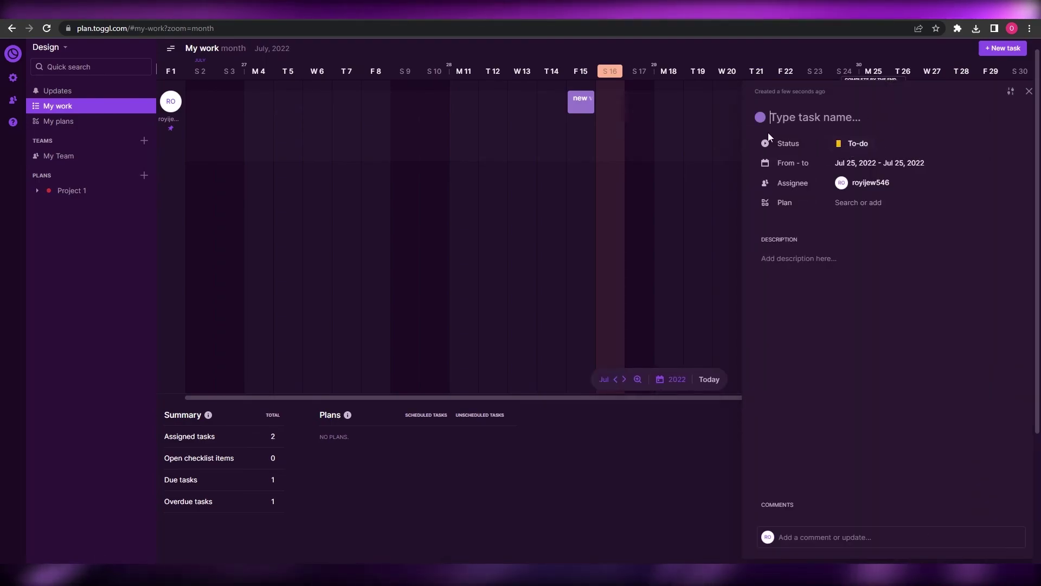
left_click(662, 164)
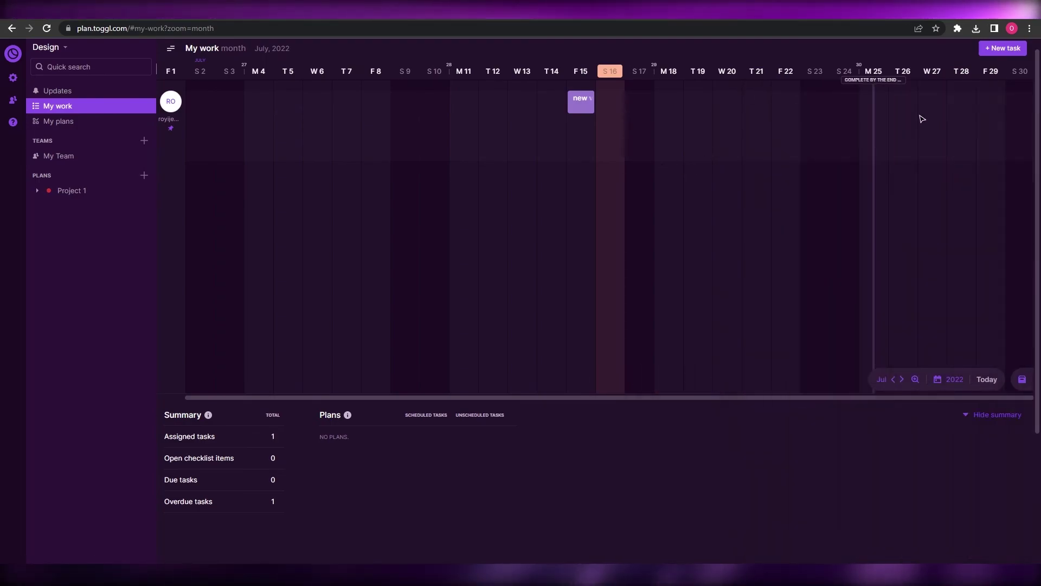
left_click(852, 83)
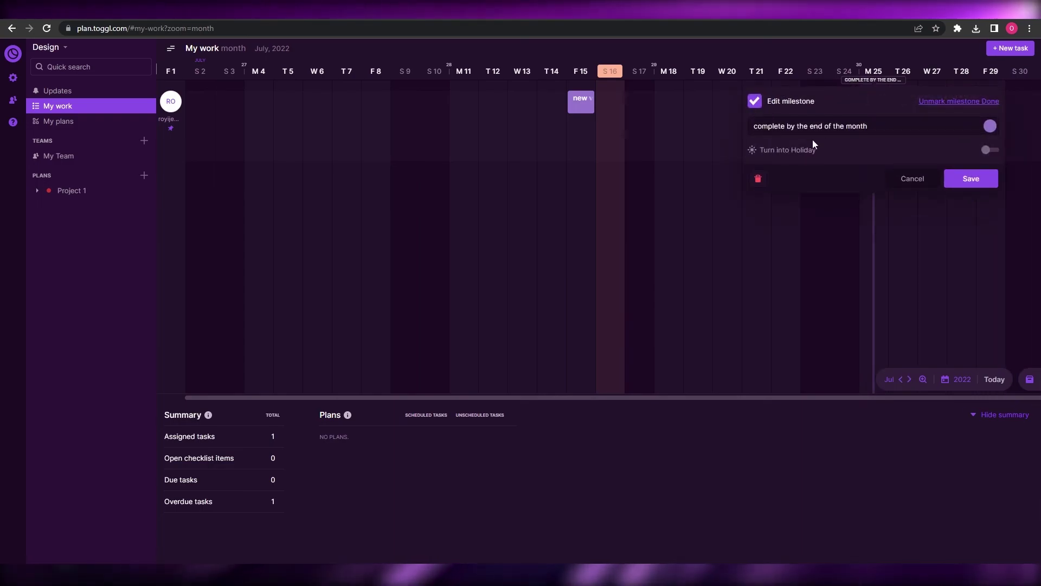
left_click(681, 147)
left_click(702, 135)
key("Escape")
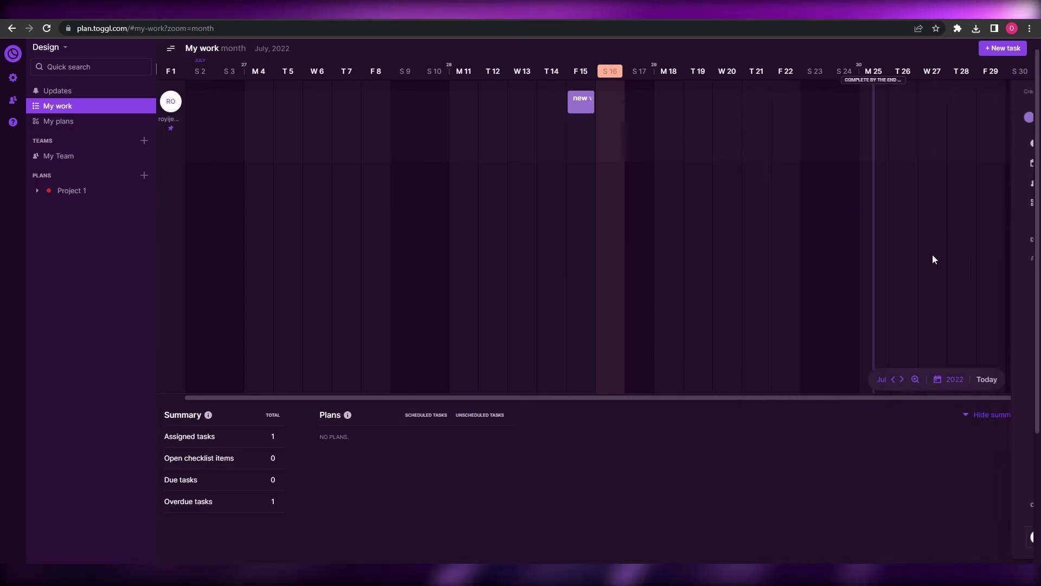
Step: Discard another empty timeline task and close the workspaces list without switching
left_click(928, 259)
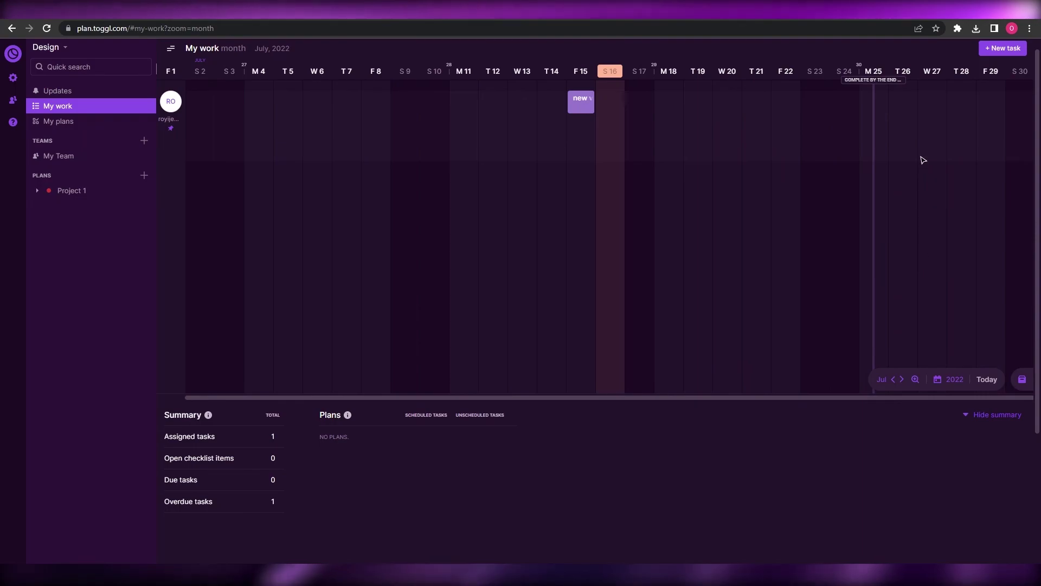
key("Escape")
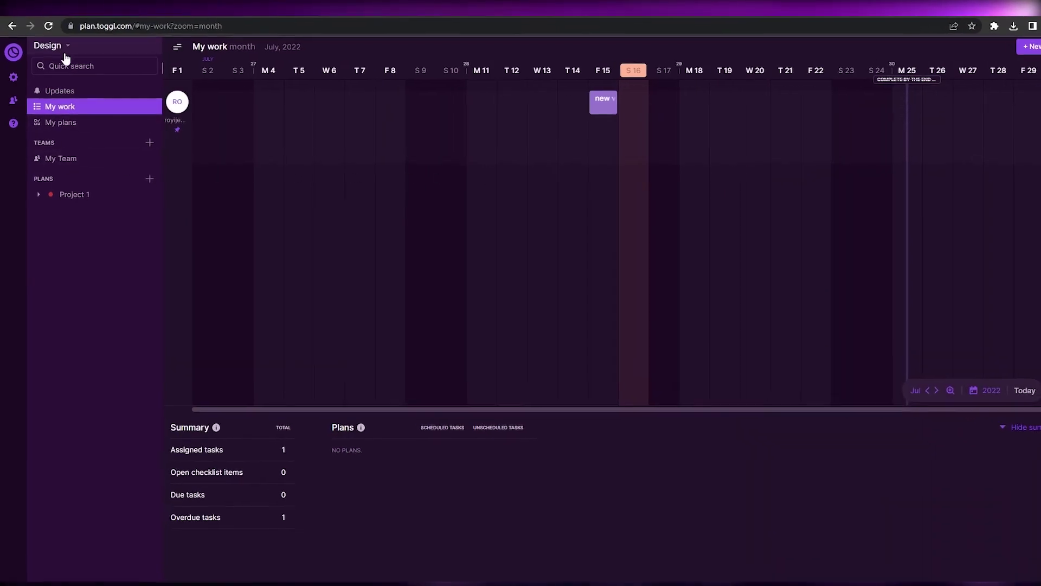
left_click(65, 48)
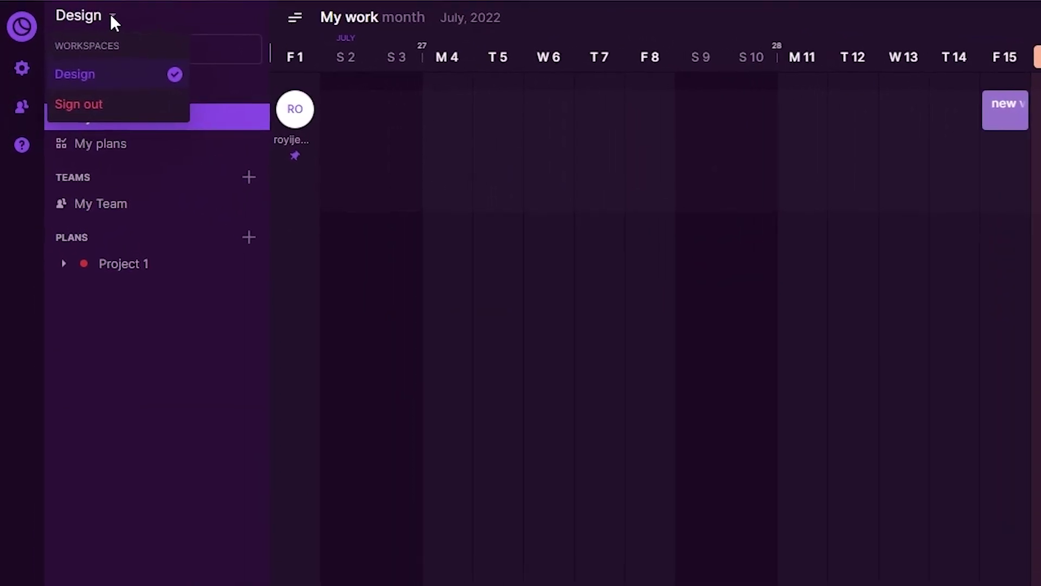
left_click(149, 529)
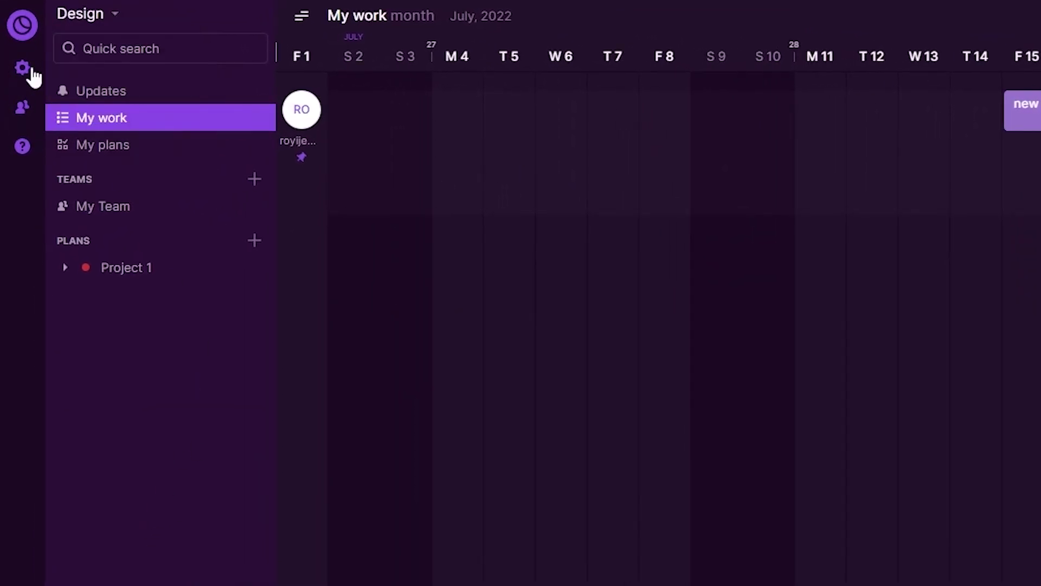